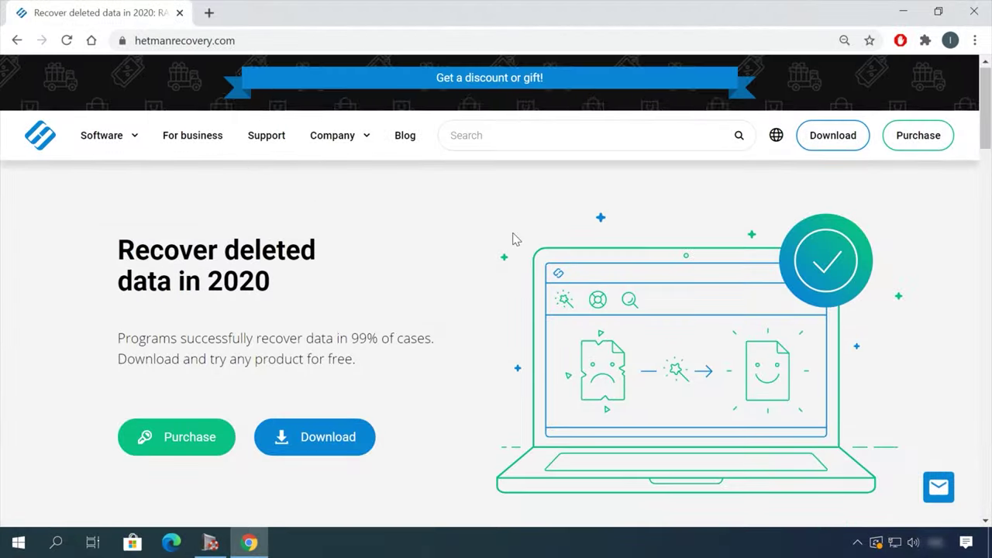
# Download the Hetman Partition Recovery 3.1 installation file from the All products list
pyautogui.moveTo(134, 140)
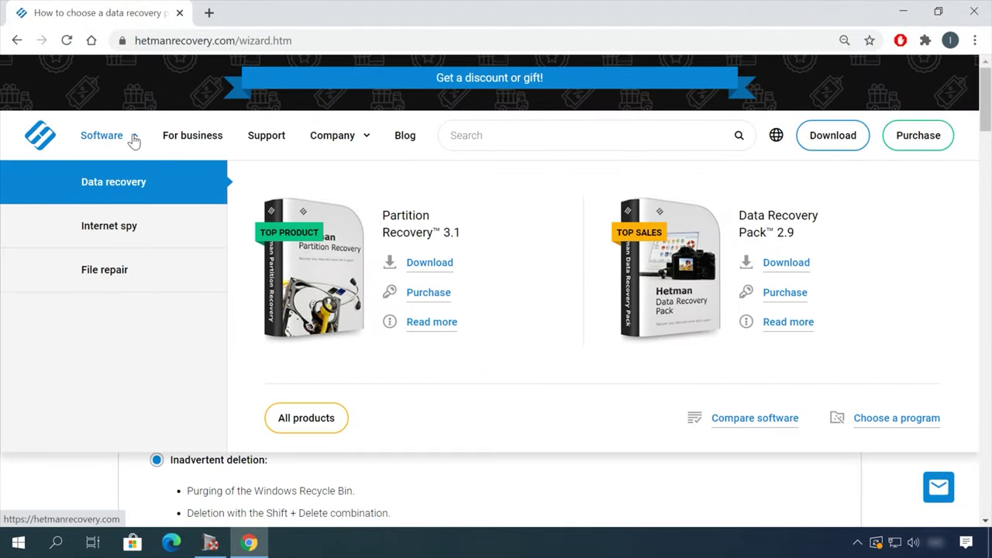
pyautogui.click(307, 418)
pyautogui.scroll(-3, 395, 392)
pyautogui.scroll(-5, 395, 391)
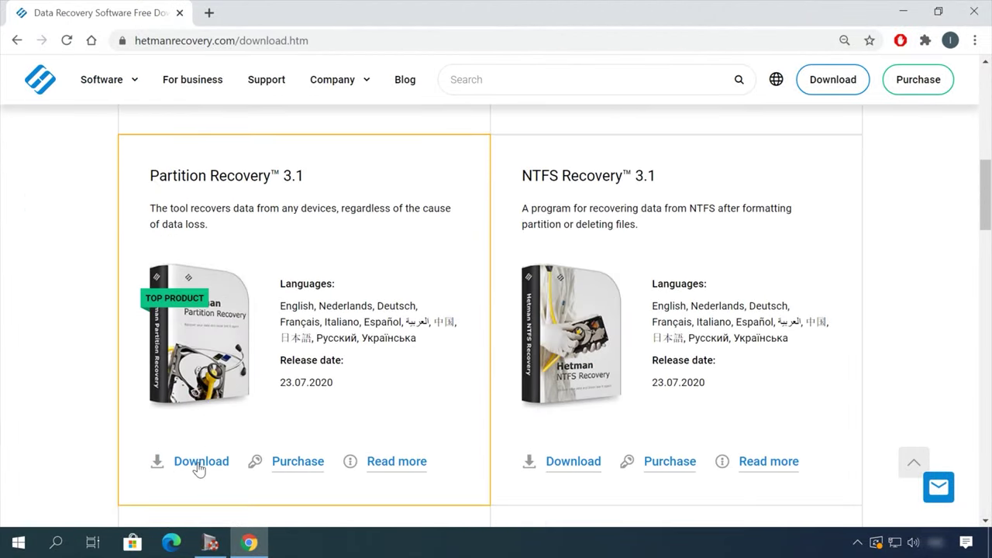
pyautogui.click(195, 468)
pyautogui.scroll(-1, 583, 359)
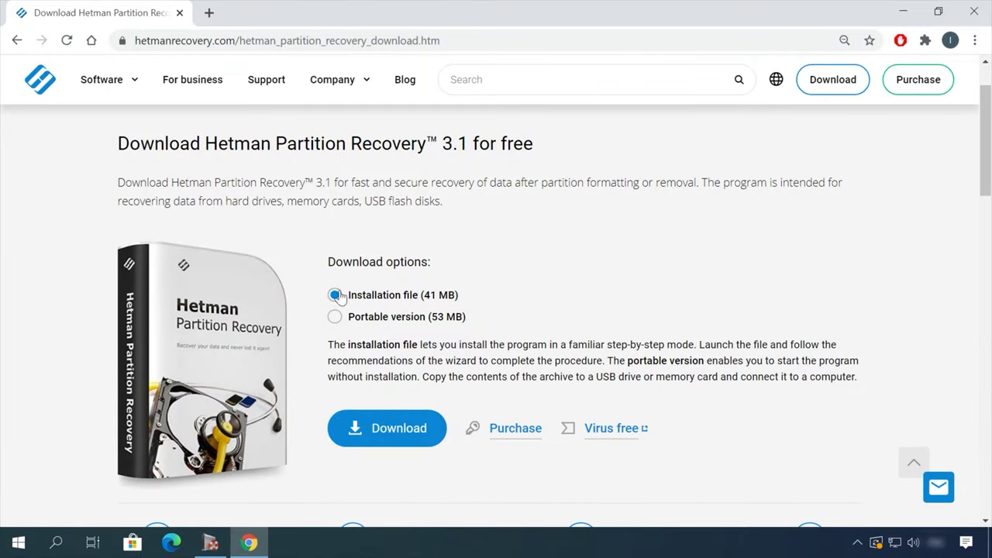
pyautogui.click(392, 435)
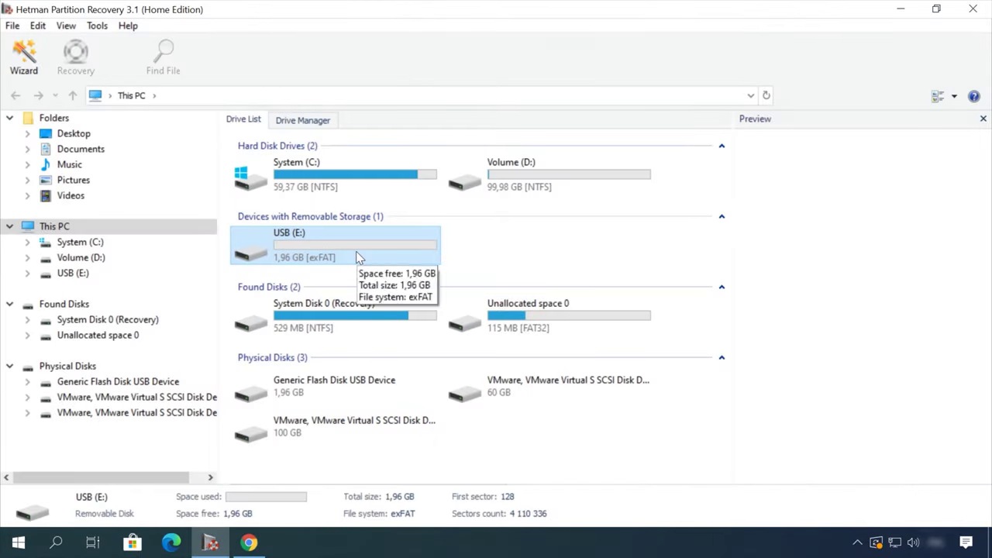
# Scan the USB (E:) drive with the wizard and open the Doc folder of found files
pyautogui.doubleClick(356, 251)
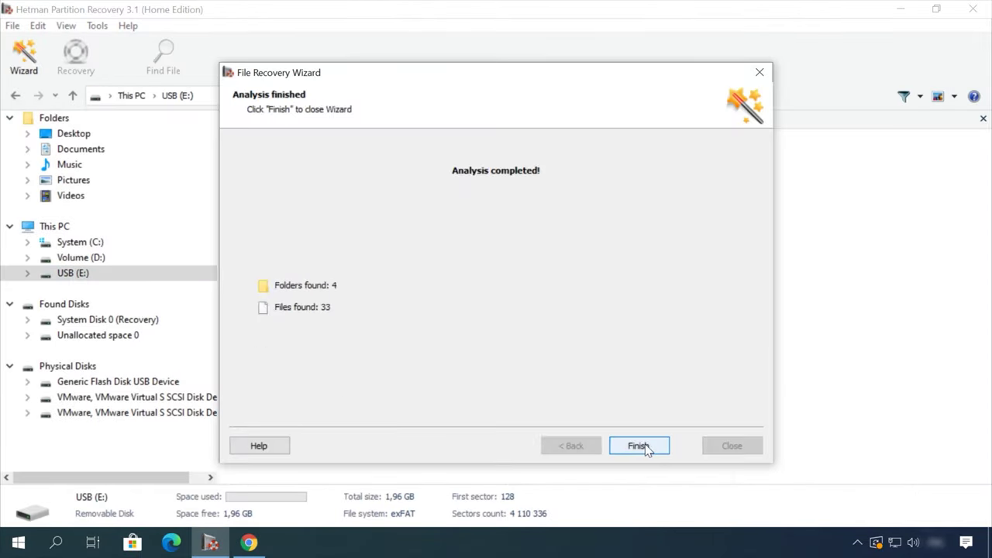
pyautogui.click(638, 446)
pyautogui.doubleClick(461, 164)
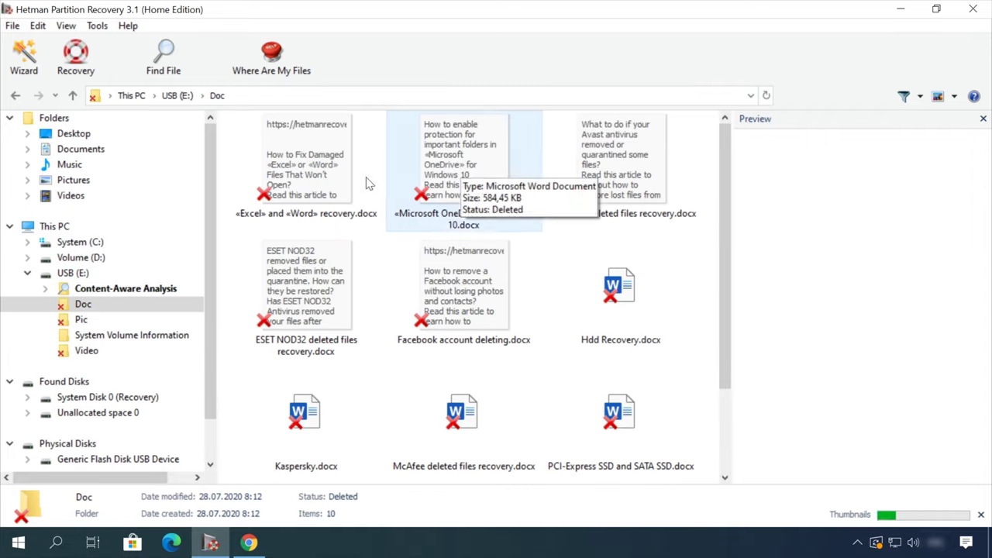
pyautogui.scroll(-5, 860, 310)
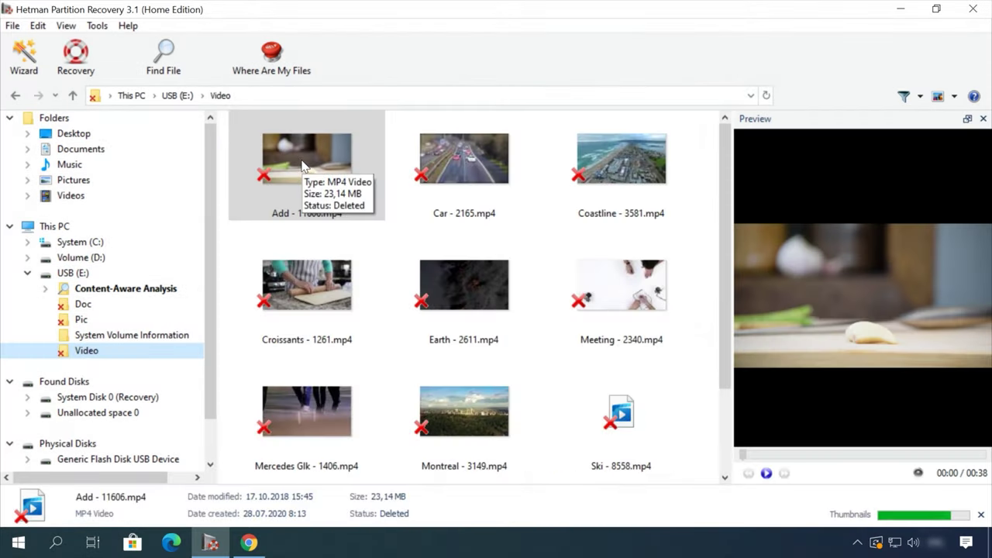
# Preview the Earth - 2611.mp4 video, skipping ahead, then start its recovery
pyautogui.click(445, 275)
pyautogui.click(837, 456)
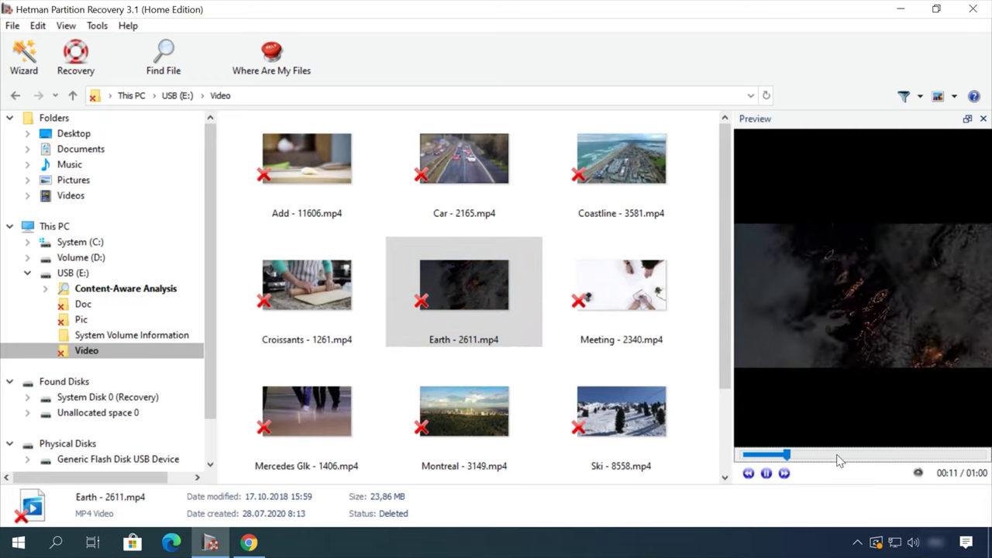
pyautogui.click(886, 456)
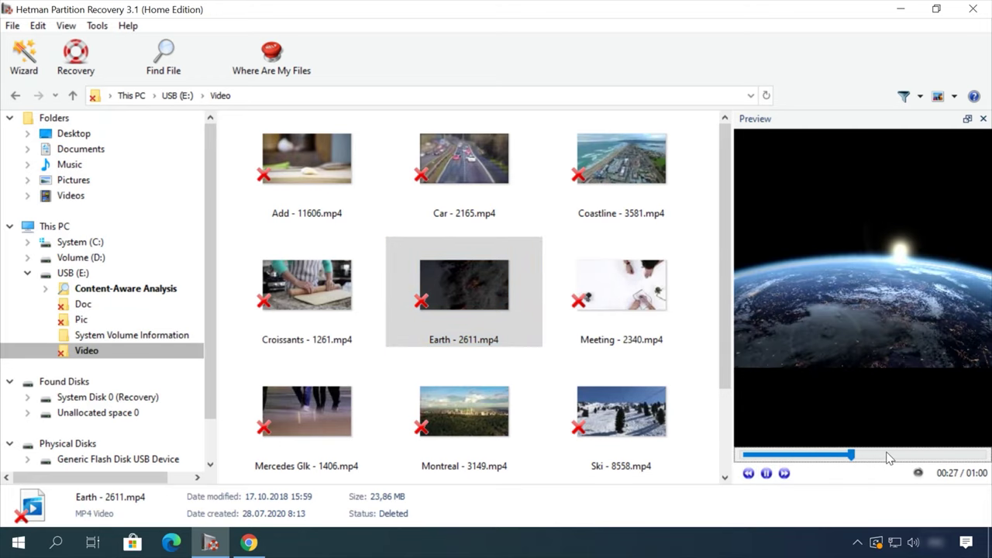
pyautogui.click(481, 284)
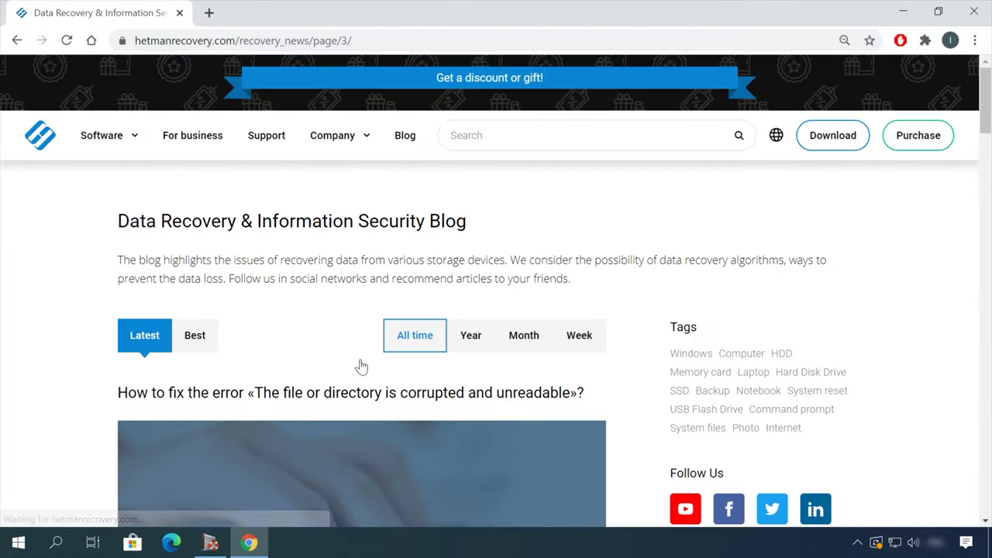
# Open the blog article on safely removing files from an HDD or SSD
pyautogui.scroll(-8, 68, 377)
pyautogui.scroll(-10, 76, 370)
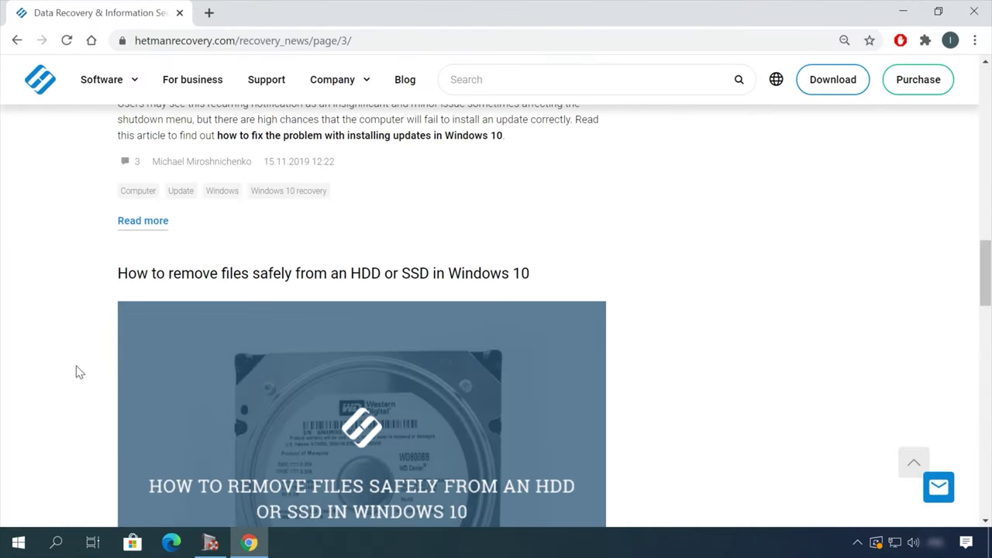
pyautogui.click(449, 120)
pyautogui.scroll(-4, 610, 301)
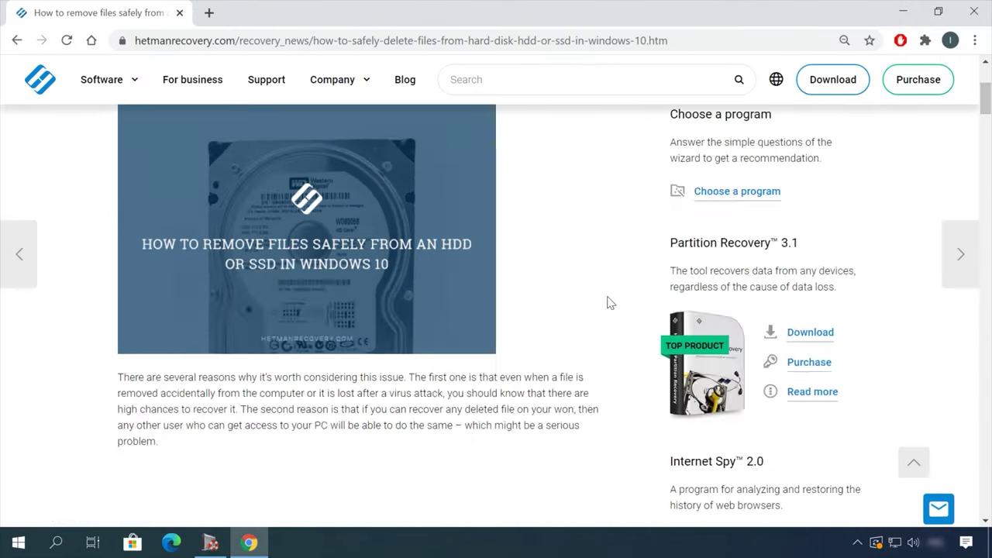
pyautogui.scroll(-9, 631, 306)
pyautogui.scroll(-20, 628, 307)
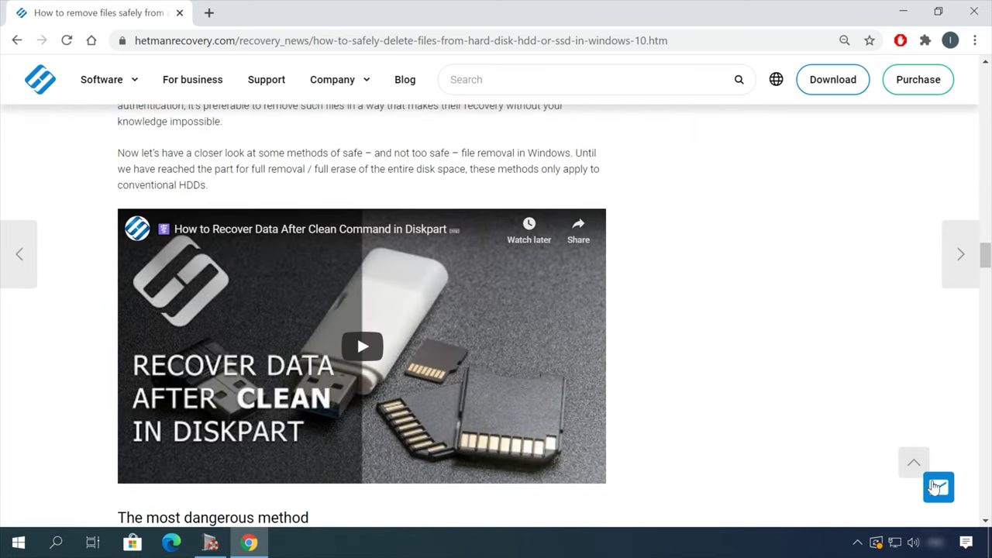
# Open the leave-a-message form and write 'Hello' in the Message box
pyautogui.click(936, 487)
pyautogui.click(840, 333)
pyautogui.click(831, 385)
pyautogui.write('Hello')
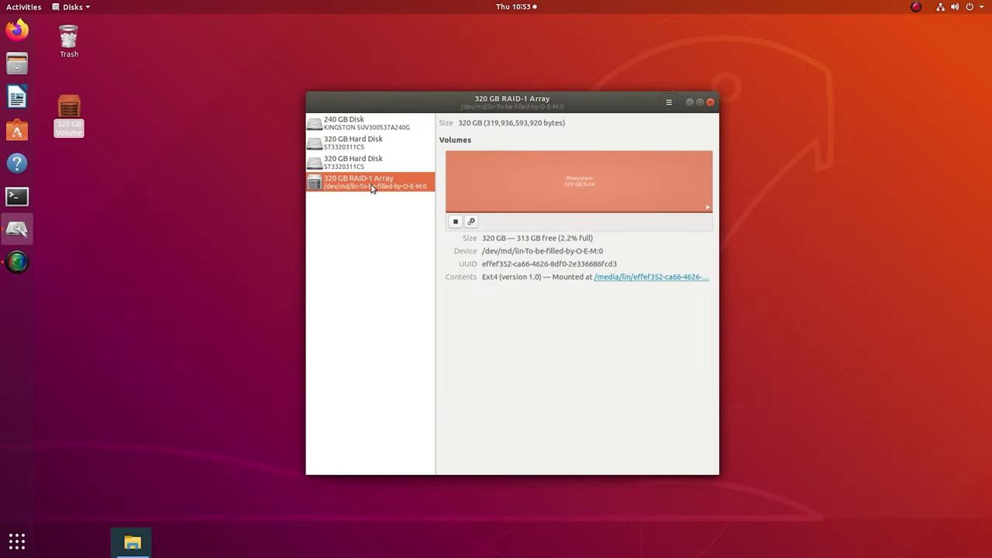
# Inspect each 320 GB member hard disk, then return to the RAID-1 Array details
pyautogui.click(368, 167)
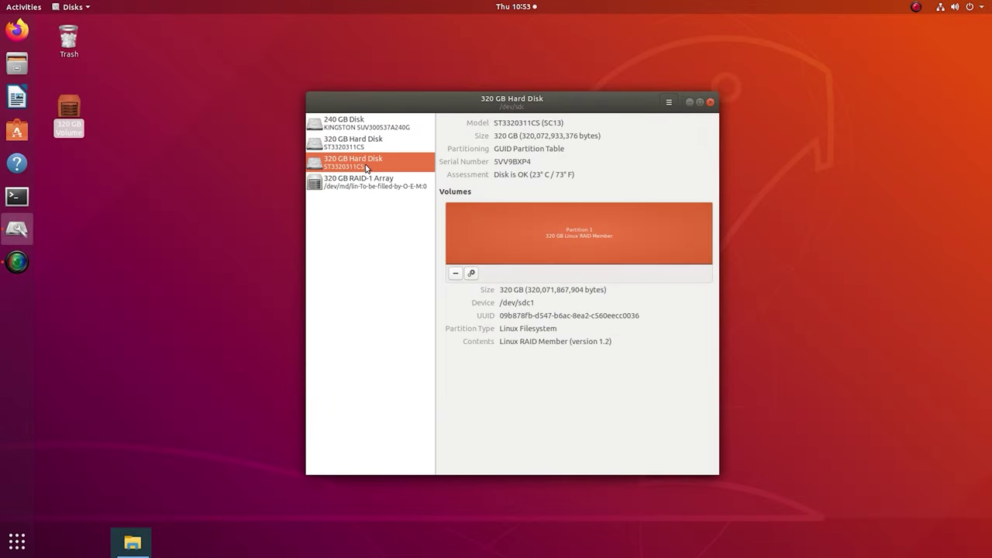
pyautogui.click(369, 148)
pyautogui.click(370, 166)
pyautogui.click(372, 181)
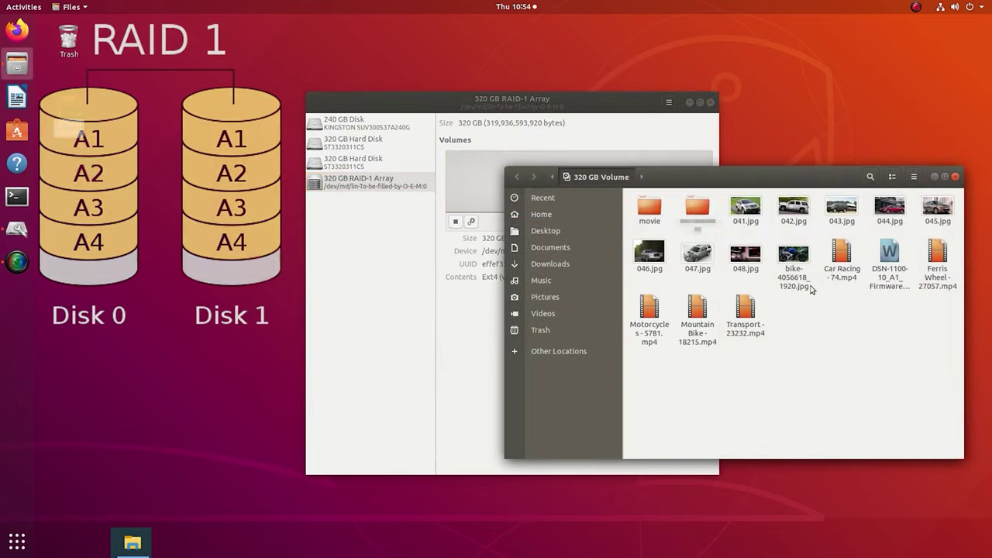
# Browse the RAID-1 volume in Files, viewing the car photos folder and the movie folder
pyautogui.doubleClick(697, 208)
pyautogui.scroll(-3, 752, 330)
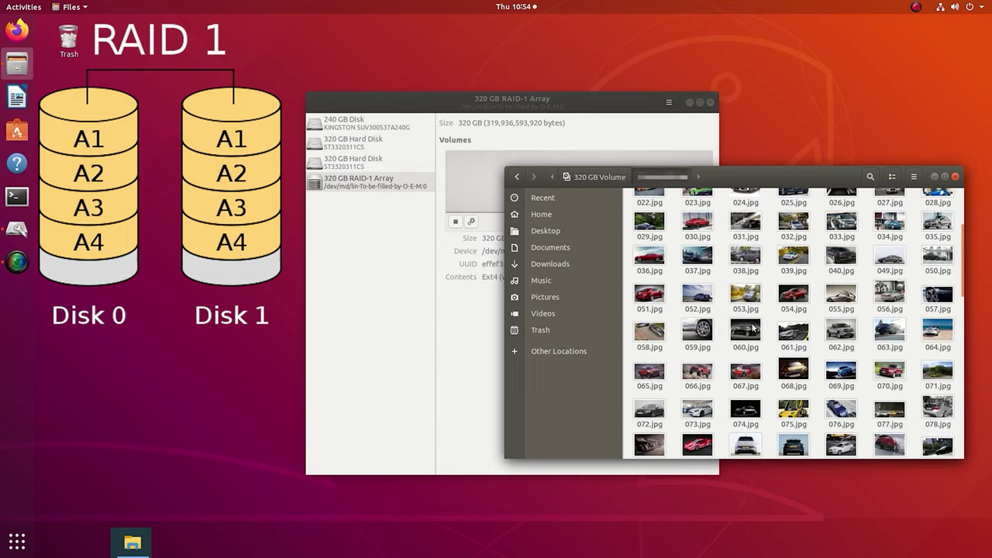
pyautogui.scroll(-5, 752, 329)
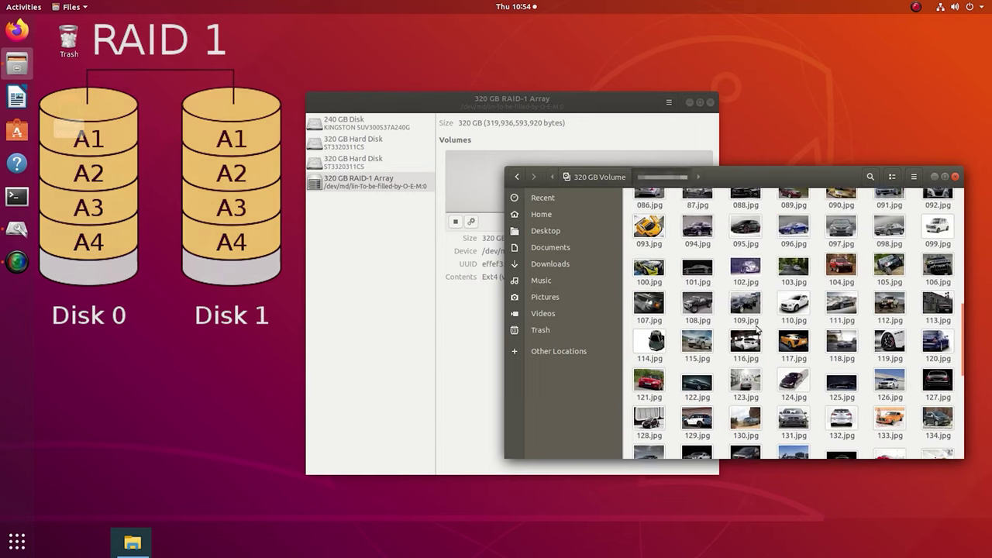
pyautogui.scroll(8, 752, 326)
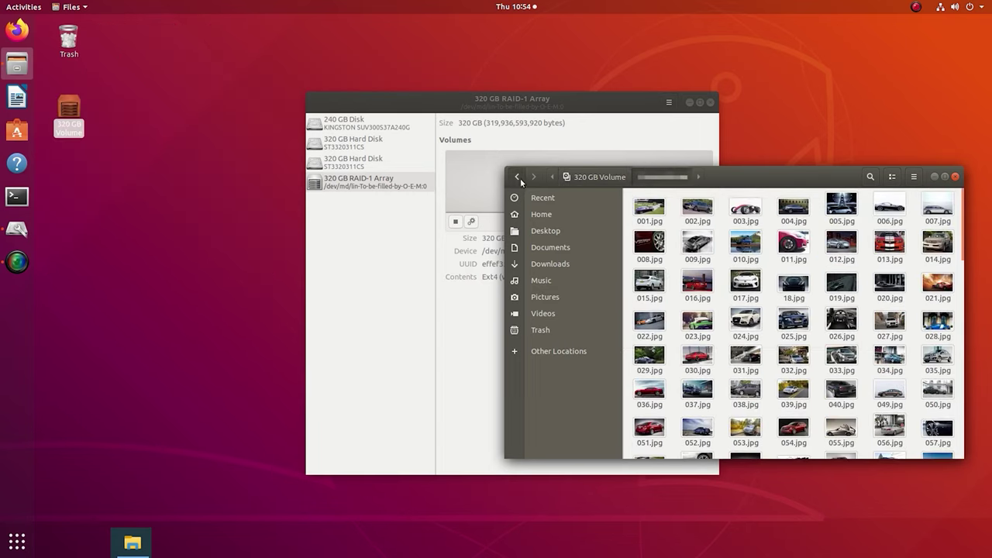
pyautogui.click(518, 177)
pyautogui.click(697, 209)
pyautogui.doubleClick(698, 209)
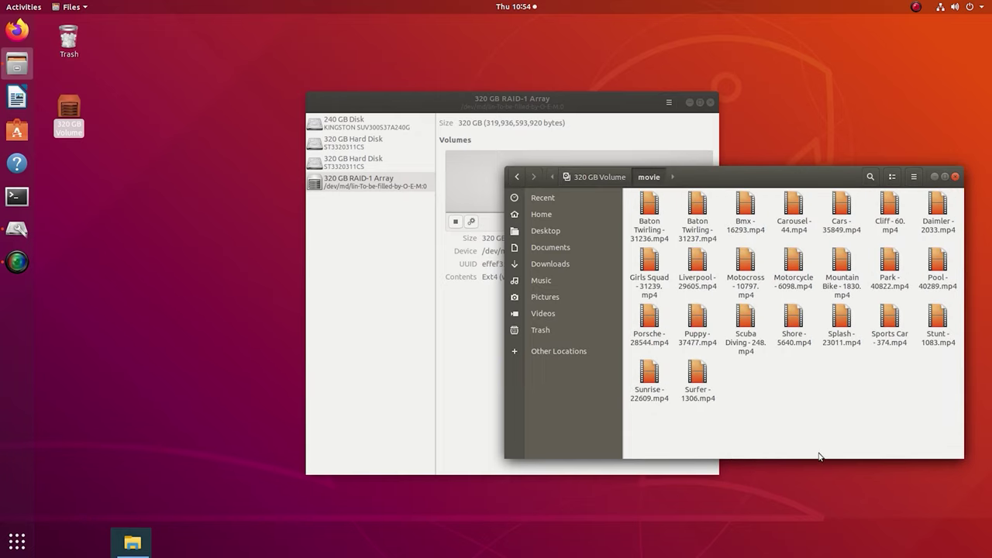
pyautogui.click(517, 177)
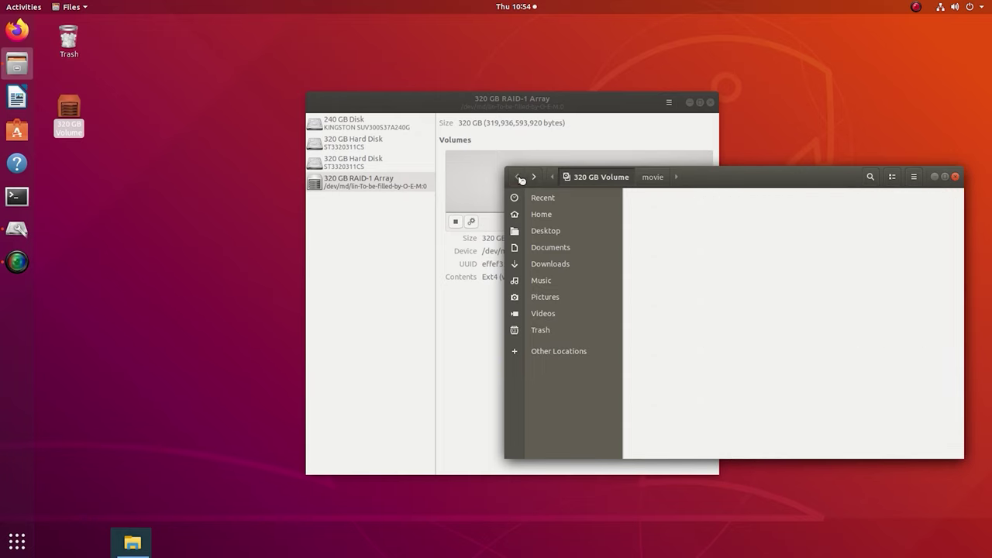
pyautogui.click(862, 332)
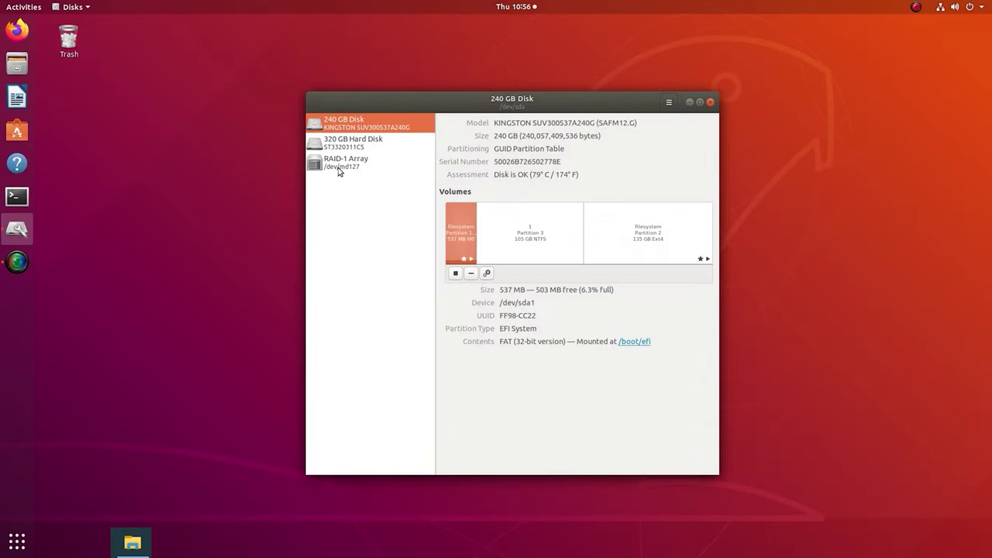
# Check the one-disk RAID-1 Array and its remaining 320 GB disk, including the partition options menu
pyautogui.click(339, 170)
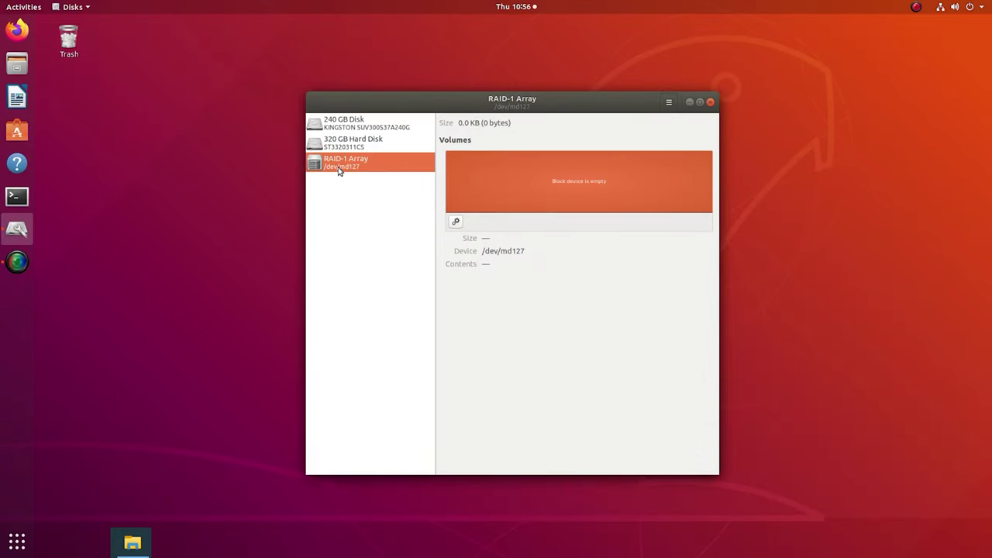
pyautogui.click(364, 147)
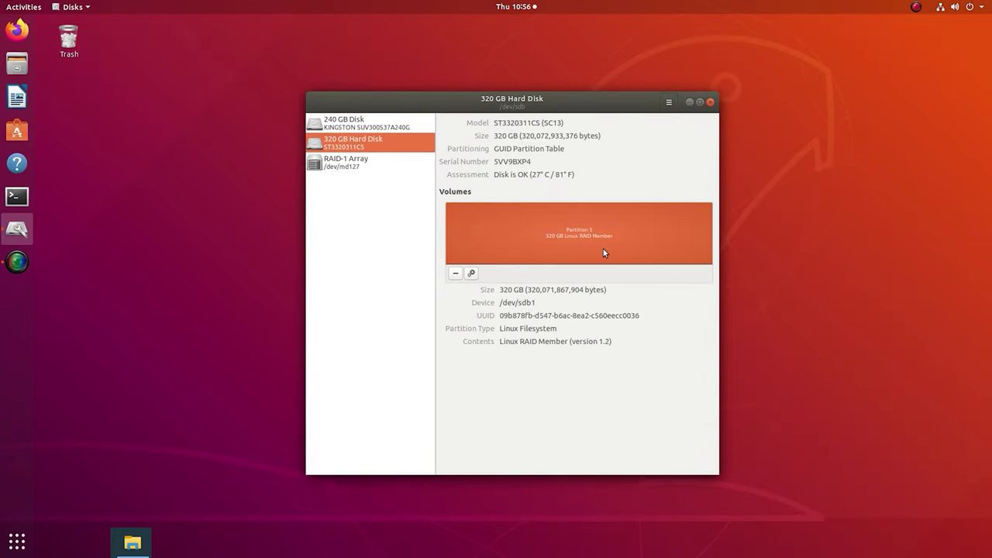
pyautogui.click(337, 167)
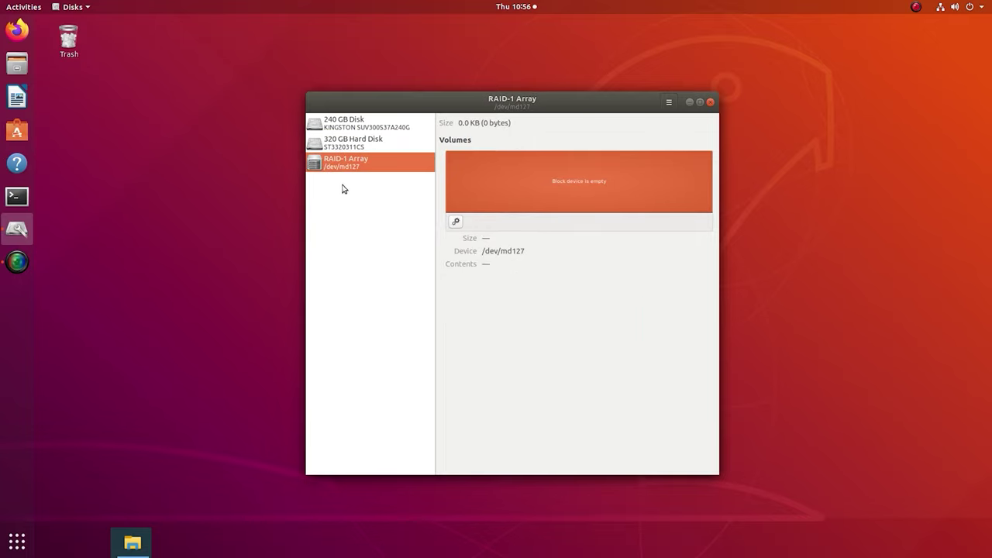
pyautogui.click(456, 223)
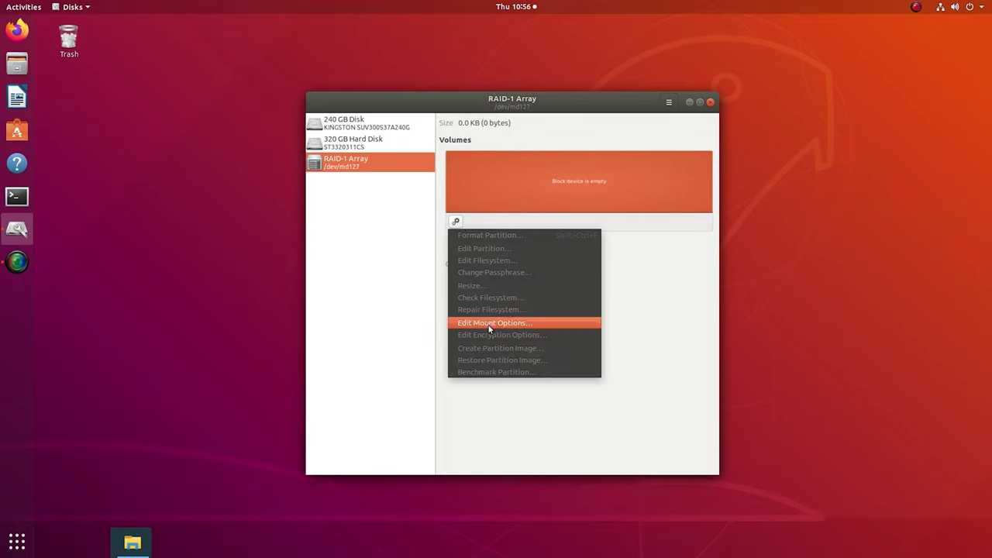
pyautogui.click(371, 203)
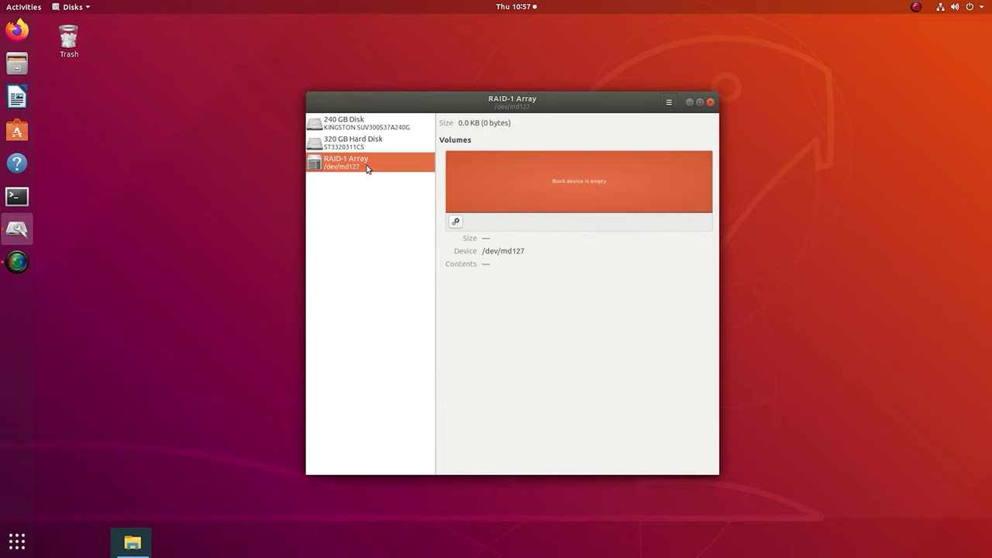
# Look for the volume in Files' Other Locations, then select the detected RAID 1 array in Hetman RAID Recovery
pyautogui.click(17, 64)
pyautogui.click(581, 350)
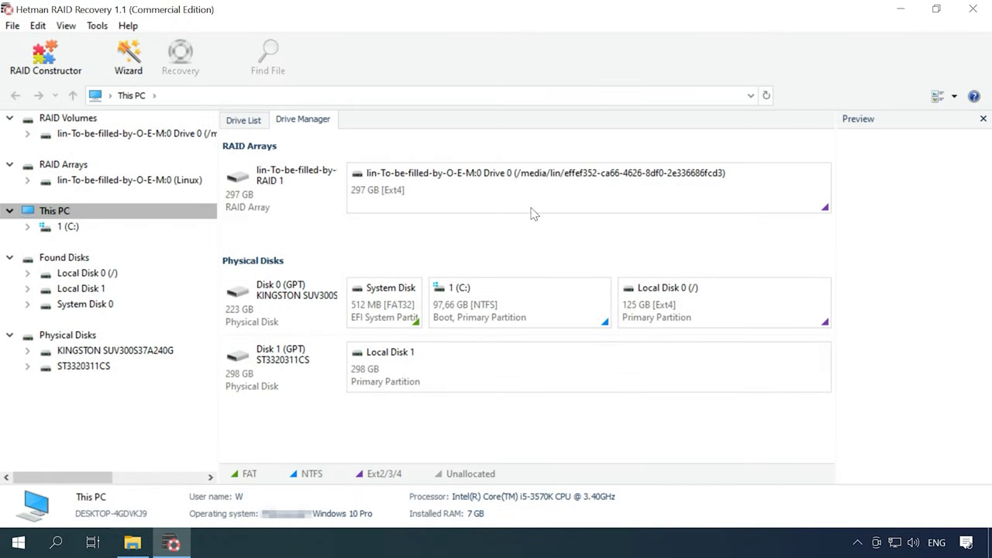
pyautogui.click(290, 200)
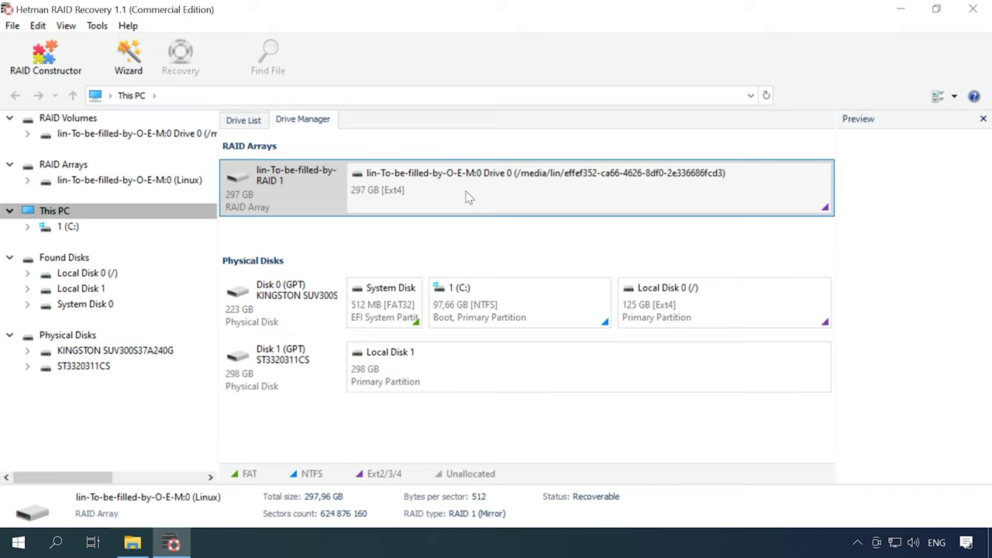
# Open the RAID 1 array's Ext4 partition on Drive 0 and run a Fast scan
pyautogui.click(573, 205)
pyautogui.rightClick(574, 205)
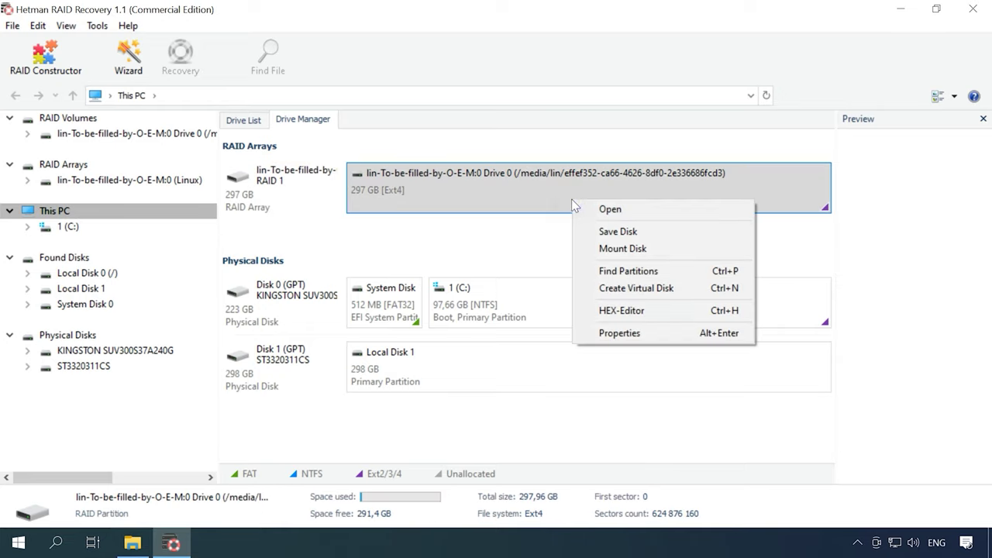
pyautogui.click(611, 210)
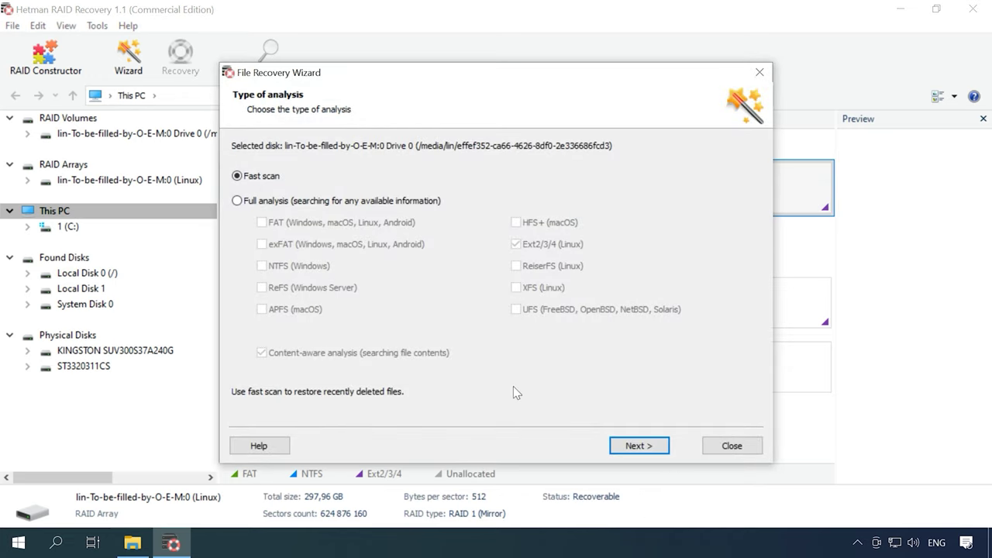
pyautogui.click(633, 445)
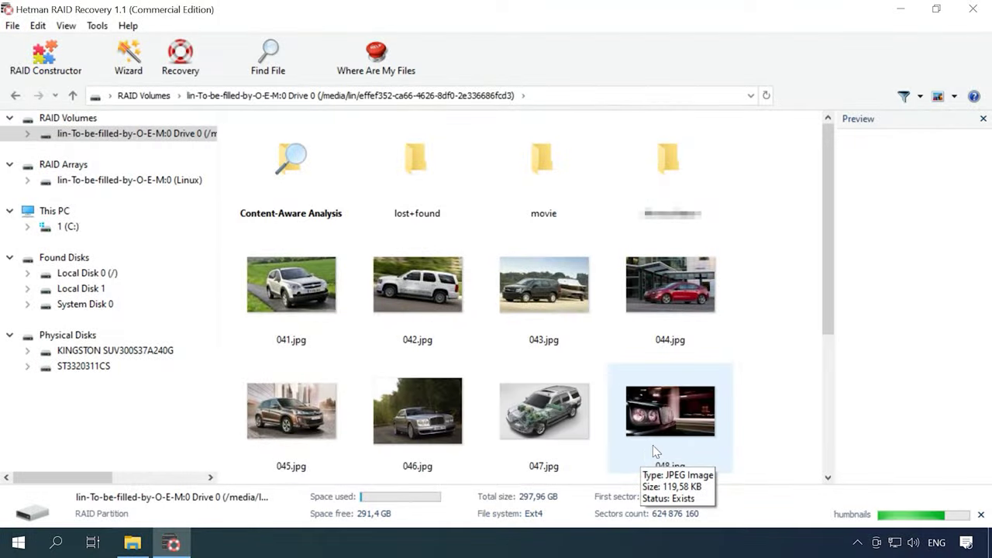
# Browse the folder of 187 recovered car photos, then go back up to the top level
pyautogui.scroll(-3, 775, 392)
pyautogui.scroll(4, 775, 392)
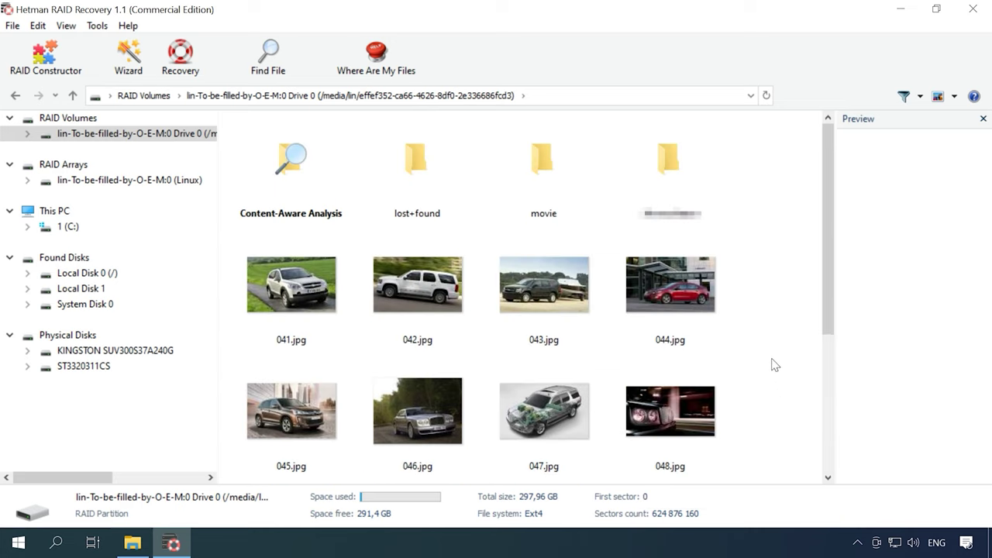
pyautogui.doubleClick(682, 207)
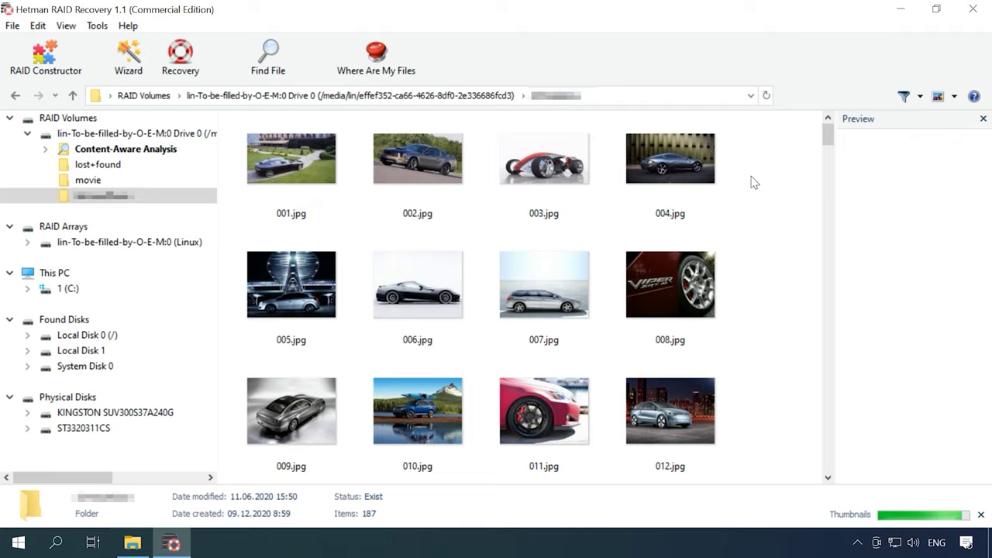
pyautogui.scroll(-10, 753, 183)
pyautogui.scroll(-5, 754, 182)
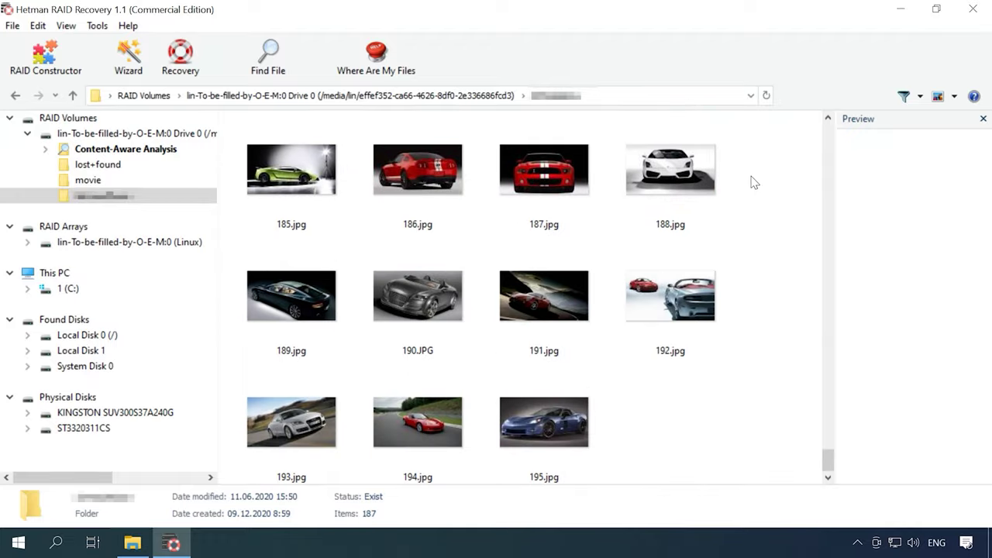
pyautogui.scroll(15, 754, 183)
pyautogui.press('BackSpace')
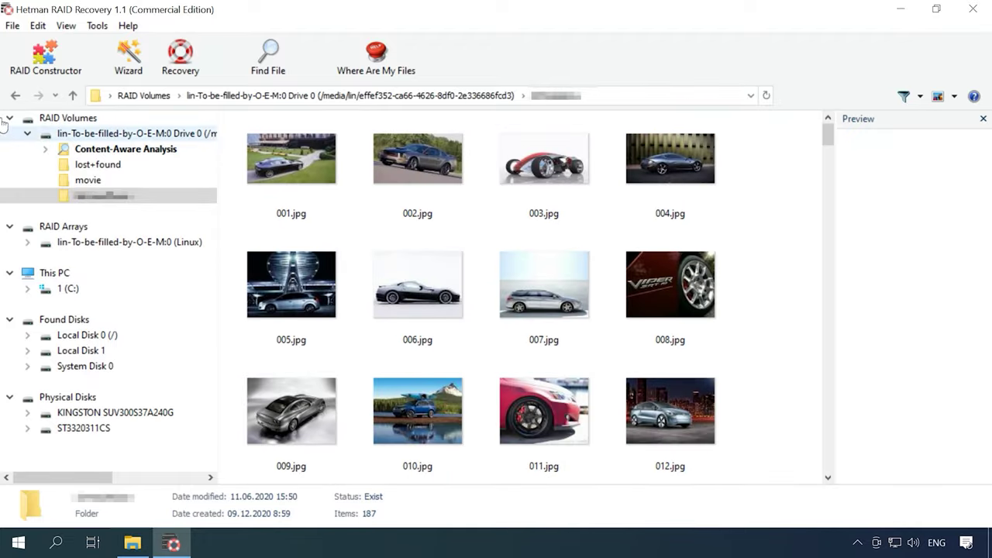
# Look through the movie folder's 23 MP4 clips, then select photos 041.jpg–048.jpg at the top level
pyautogui.doubleClick(576, 166)
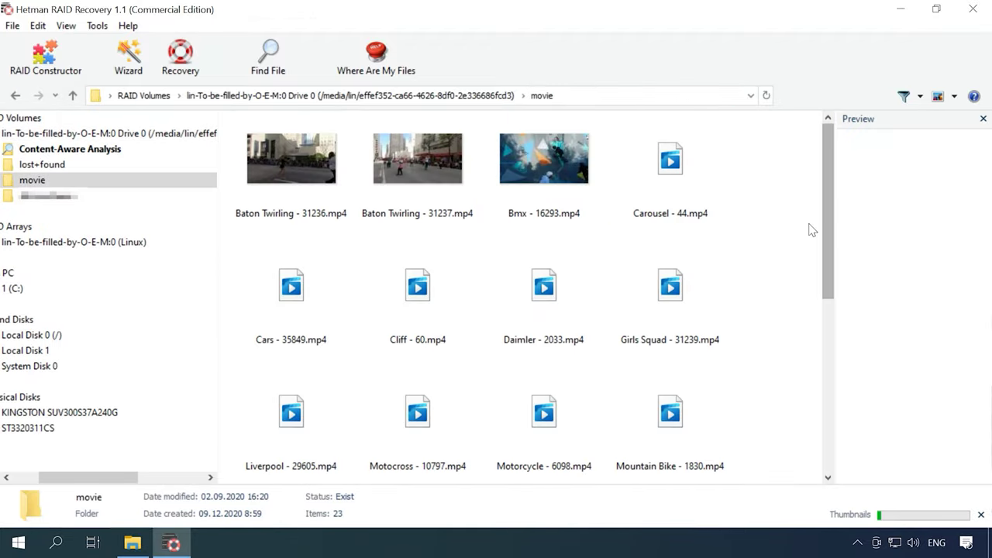
pyautogui.scroll(-4, 811, 228)
pyautogui.scroll(4, 811, 228)
pyautogui.scroll(-2, 807, 229)
pyautogui.scroll(-3, 806, 229)
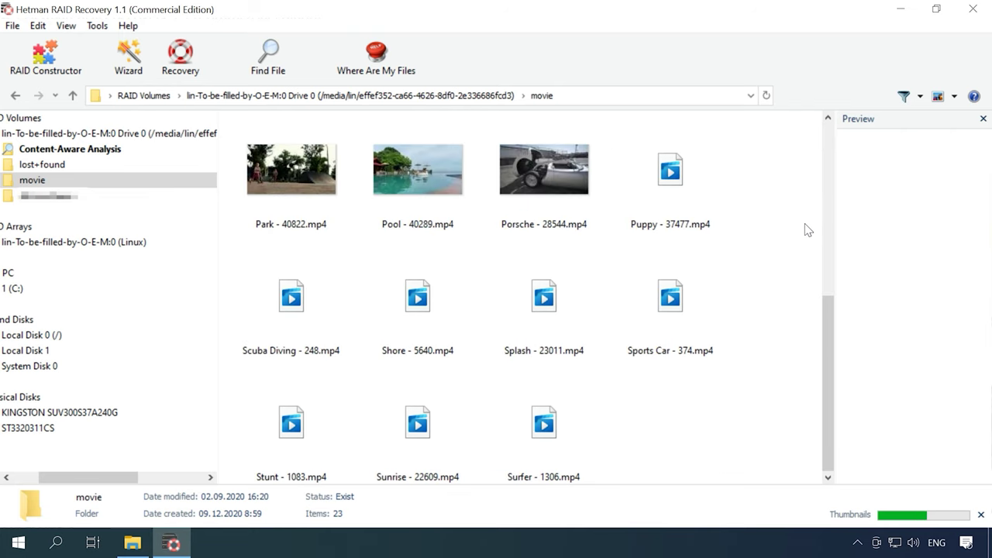
pyautogui.scroll(5, 806, 228)
pyautogui.scroll(-2, 792, 207)
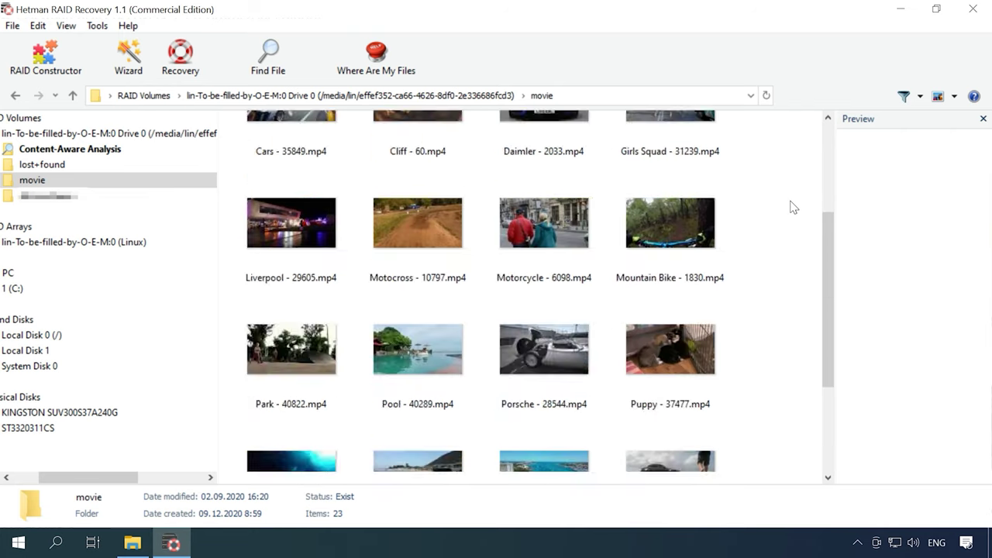
pyautogui.scroll(2, 792, 207)
pyautogui.click(72, 95)
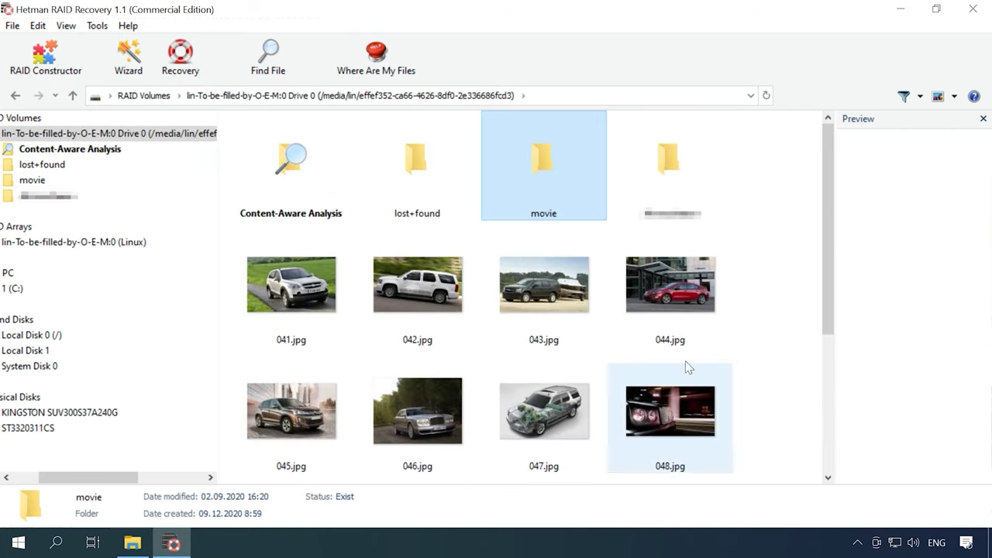
pyautogui.moveTo(807, 283); pyautogui.dragTo(238, 430)
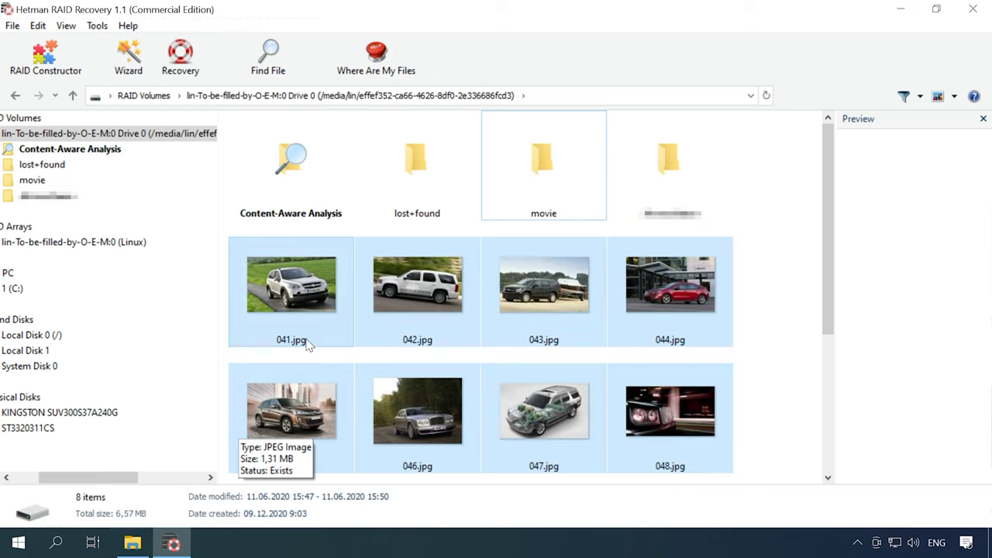
# Recover the eight selected photos 041–048.jpg by saving them to the hard disk
pyautogui.click(192, 75)
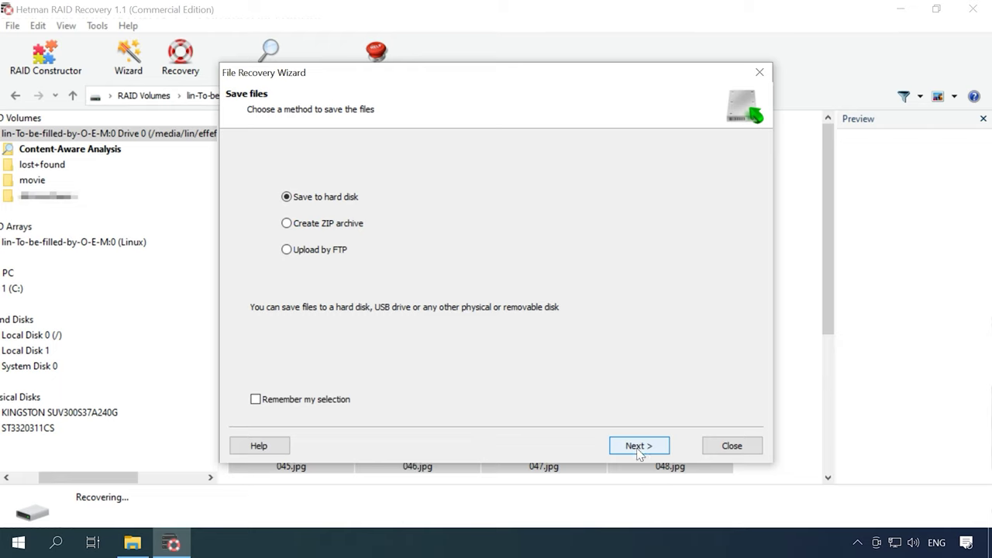
pyautogui.click(638, 448)
pyautogui.click(637, 446)
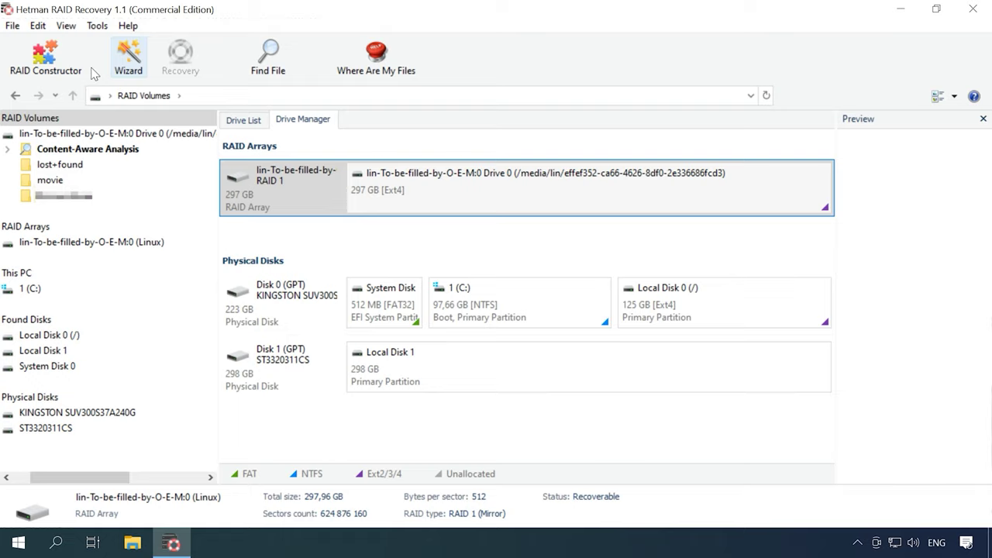
# Start the RAID Constructor in Manual mode and set the RAID type to RAID 1 (Mirror)
pyautogui.click(48, 75)
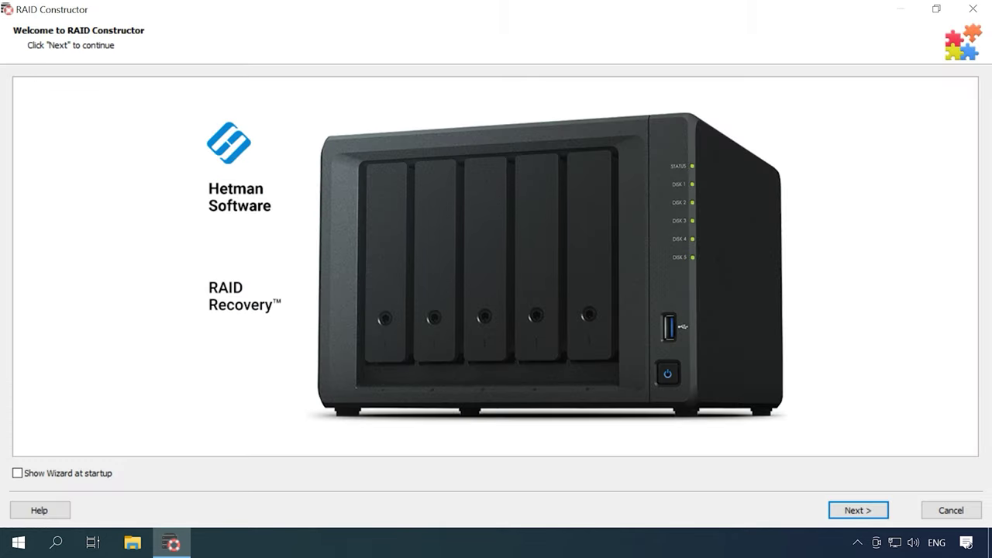
pyautogui.click(869, 511)
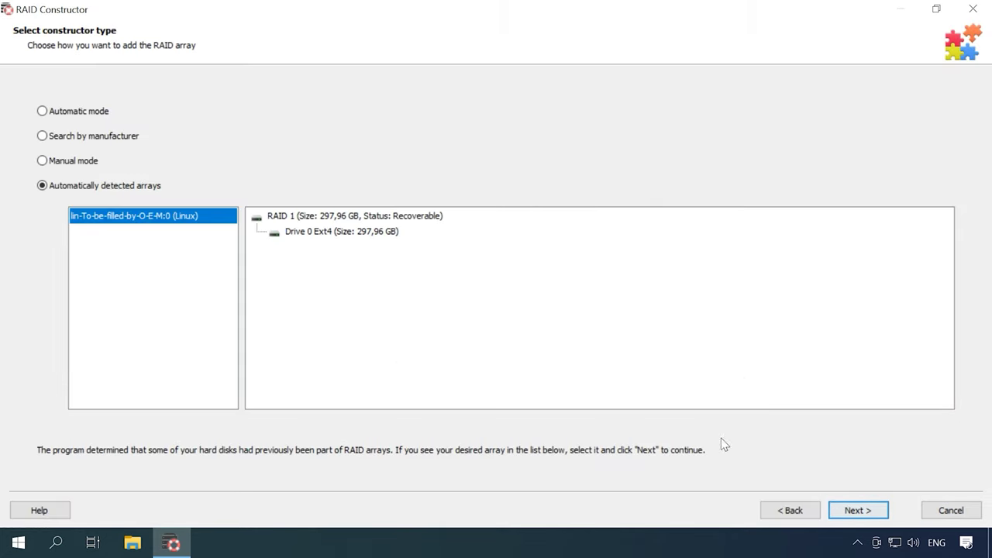
pyautogui.click(61, 162)
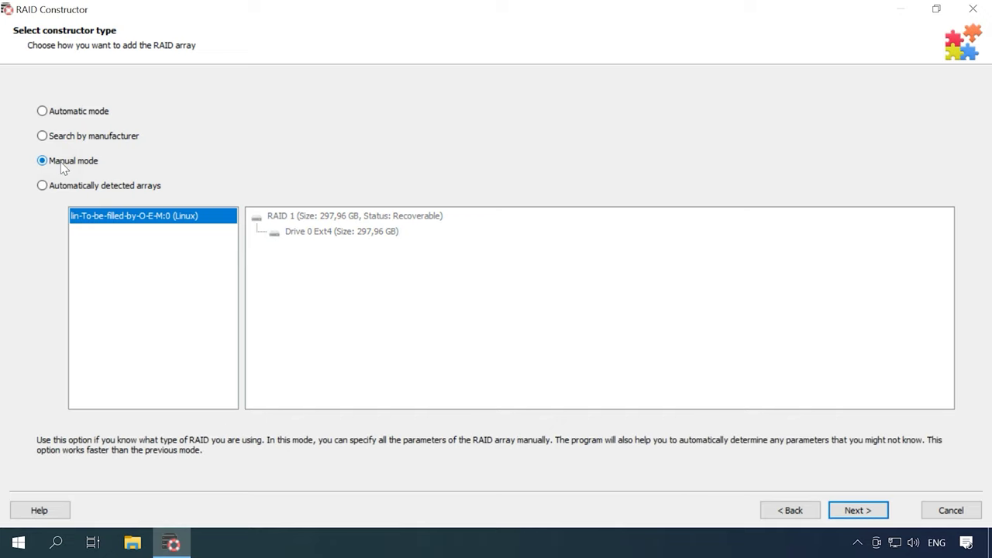
pyautogui.click(859, 512)
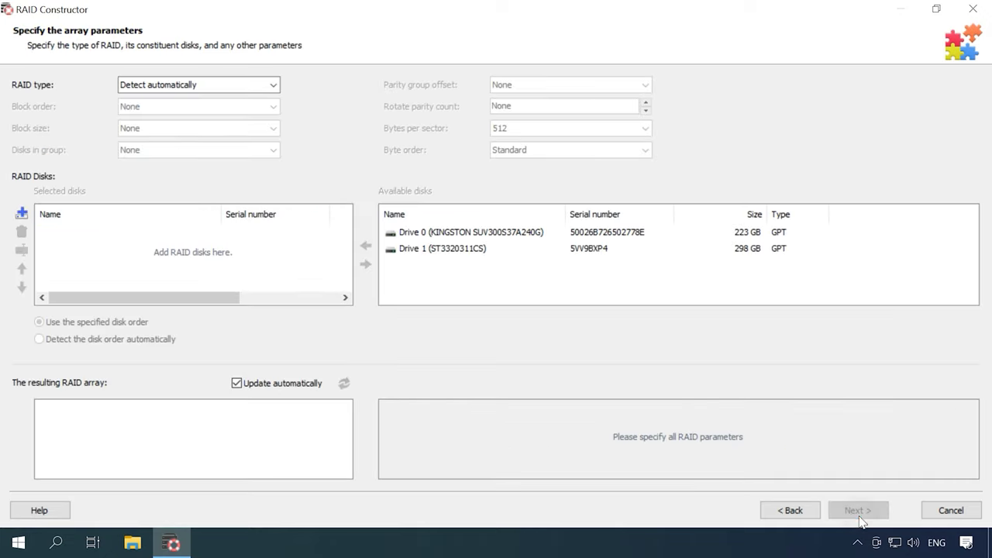
pyautogui.click(272, 85)
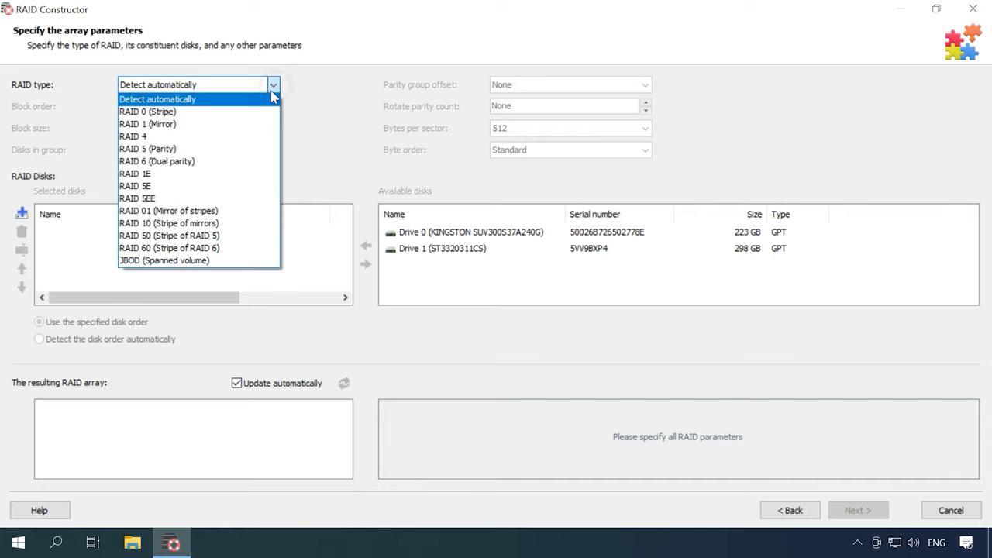
pyautogui.click(186, 125)
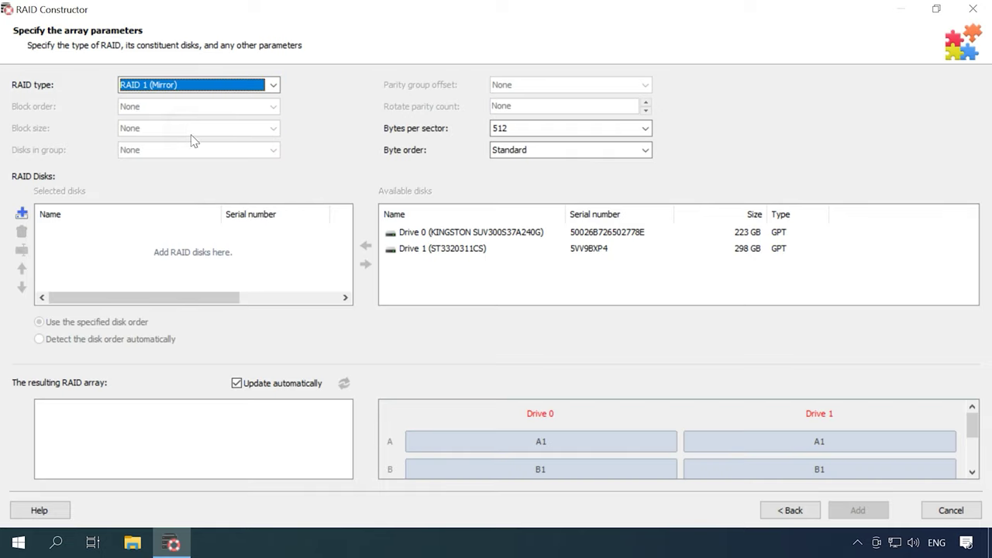
# Add Drive 1 (ST3320311CS) and an empty placeholder disk to the array
pyautogui.click(390, 251)
pyautogui.click(366, 245)
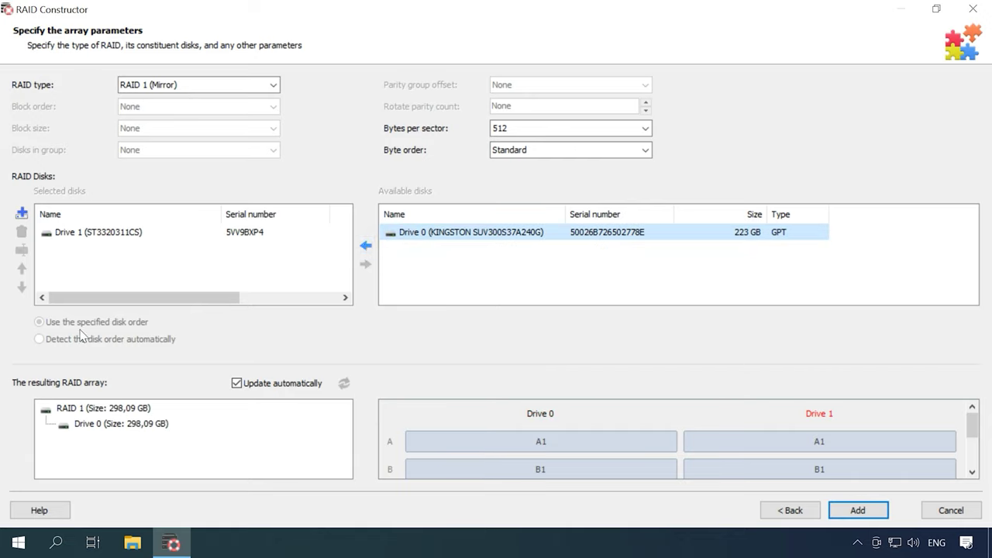
pyautogui.click(22, 212)
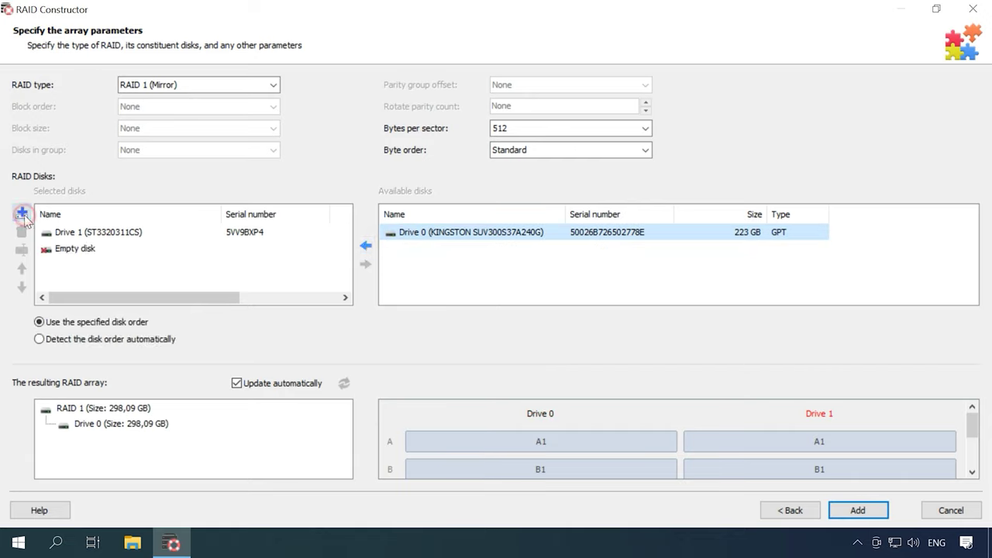
pyautogui.click(106, 430)
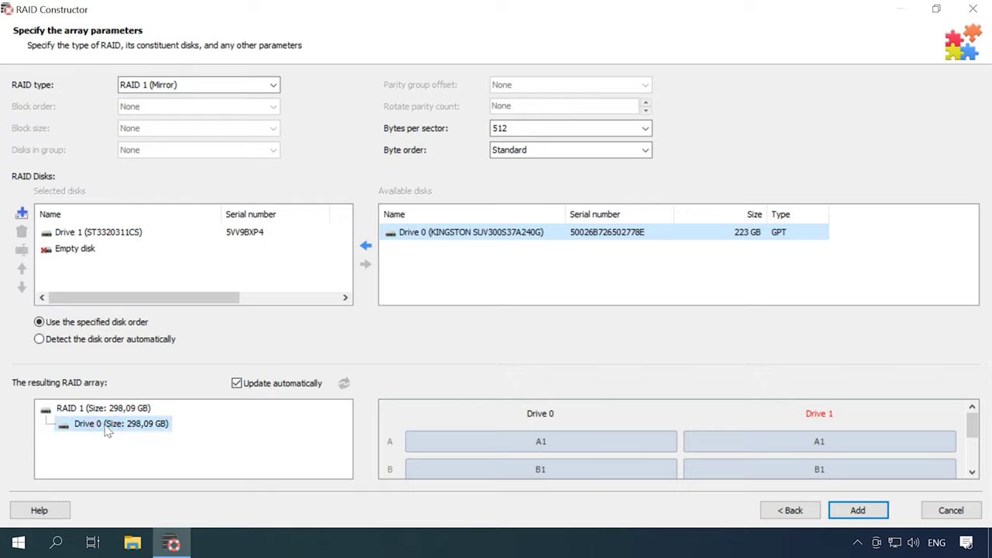
pyautogui.click(109, 237)
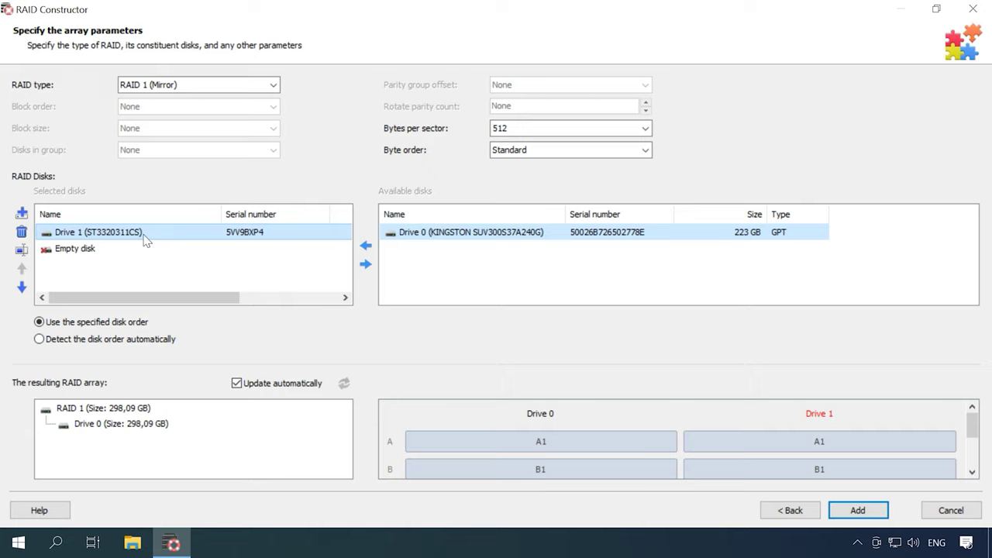
pyautogui.rightClick(145, 239)
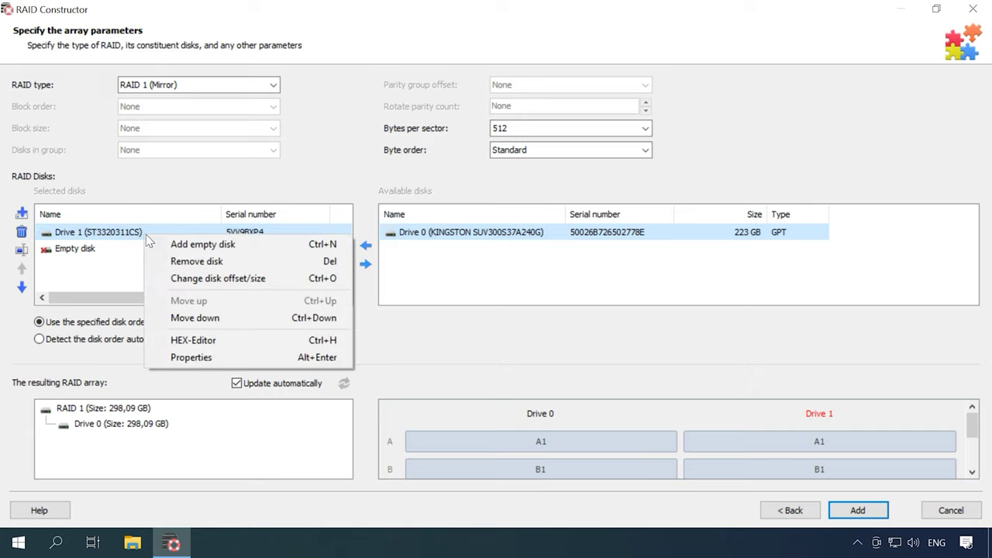
# Set Drive 1's offset in the RAID disk options to 136314880
pyautogui.click(237, 281)
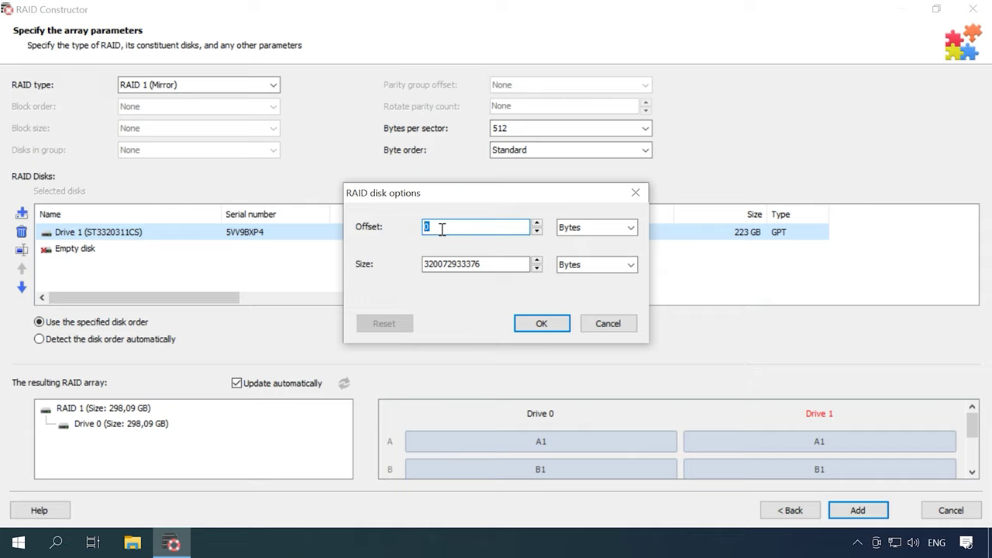
pyautogui.write('136')
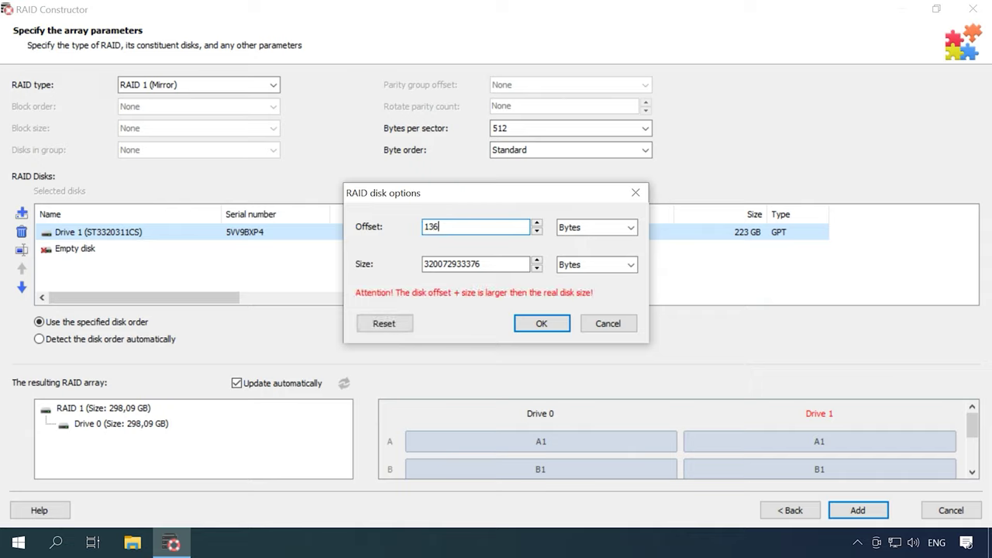
pyautogui.write('314880')
pyautogui.click(540, 324)
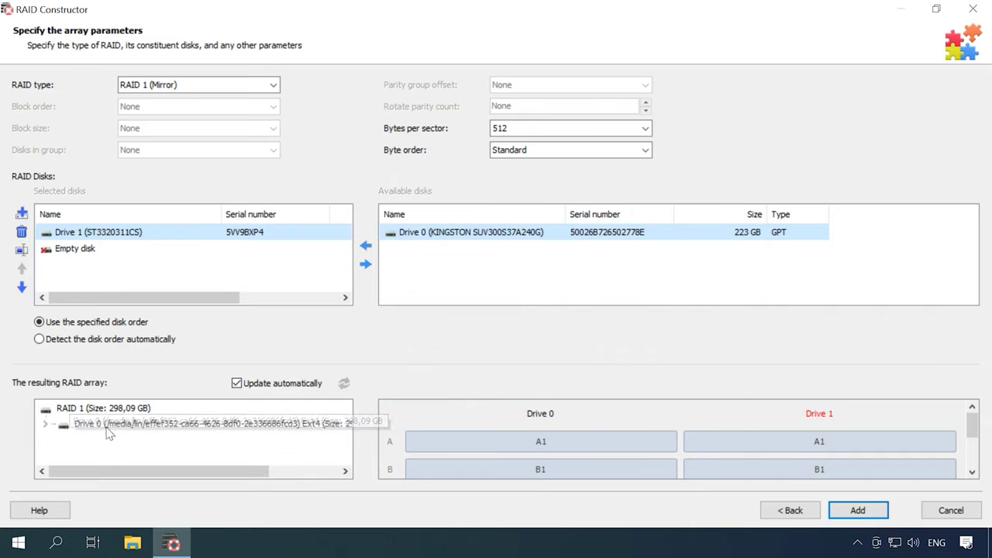
# Expand Drive 0 in the resulting RAID array tree to check its files
pyautogui.click(45, 425)
pyautogui.scroll(-10, 72, 439)
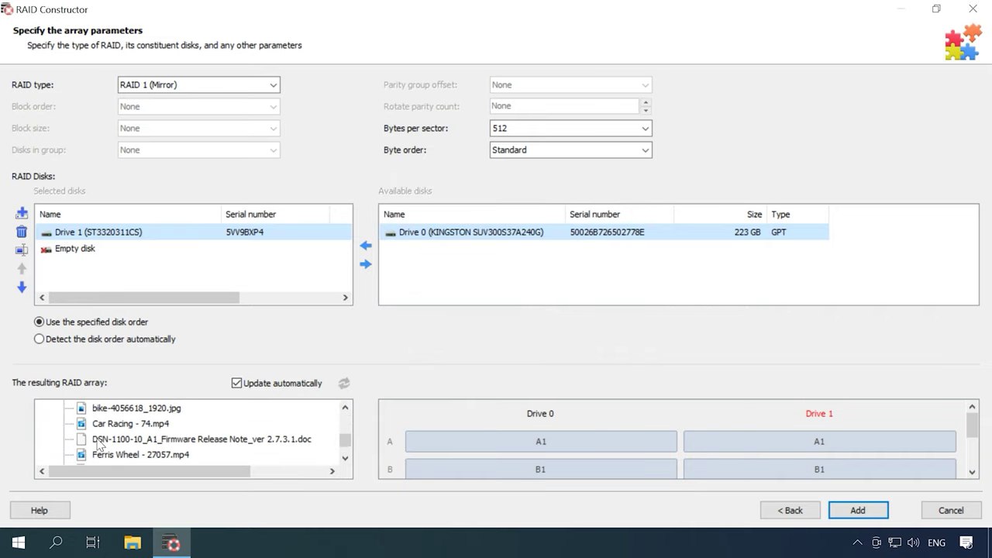
pyautogui.scroll(15, 94, 440)
pyautogui.scroll(1, 98, 438)
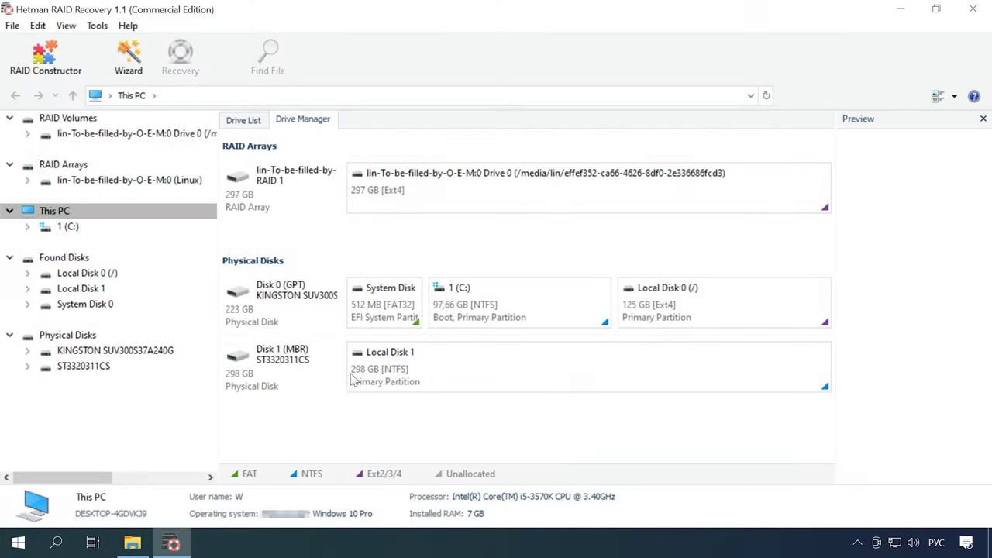
# Open Disk 1 (ST3320311CS) in the HEX-Editor to view its raw data from sector 0
pyautogui.click(306, 379)
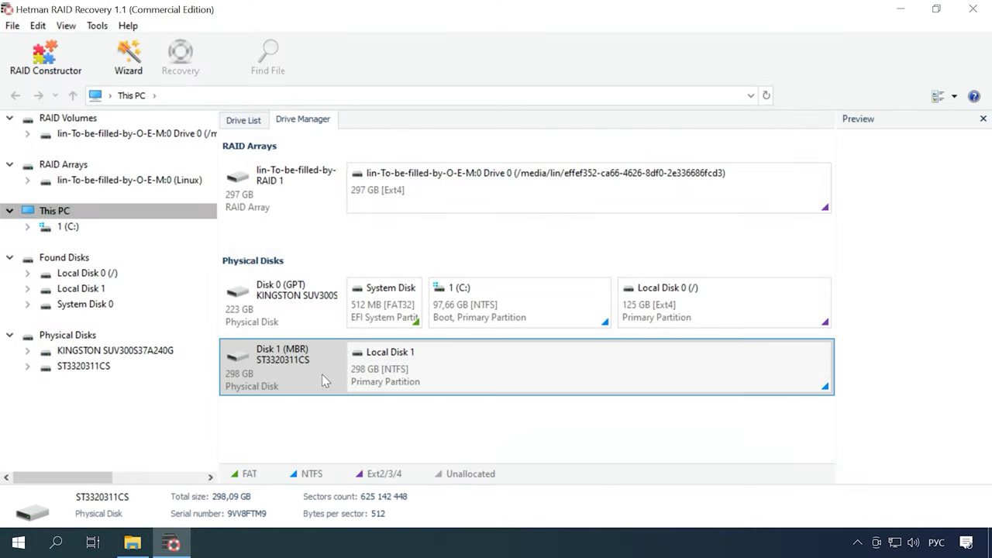
pyautogui.rightClick(321, 374)
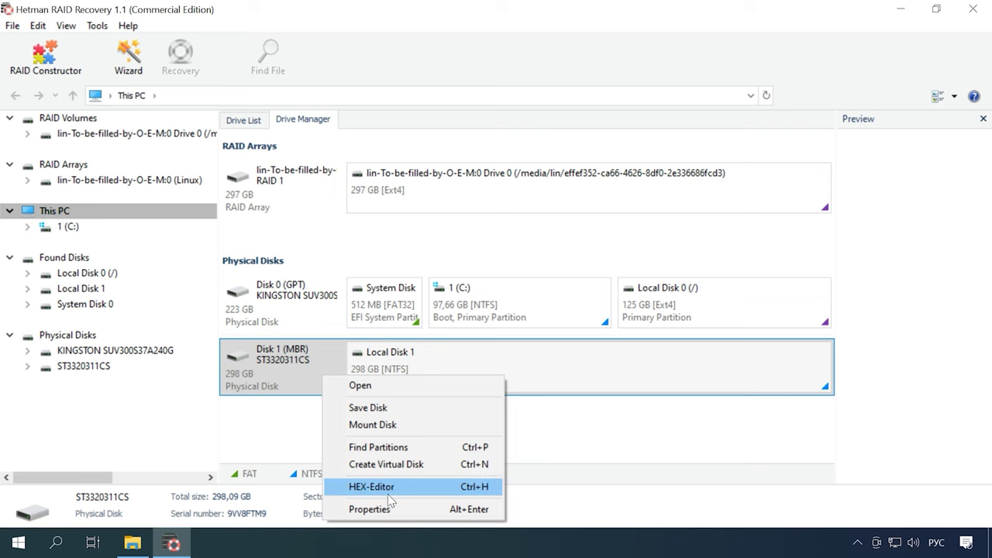
pyautogui.click(383, 487)
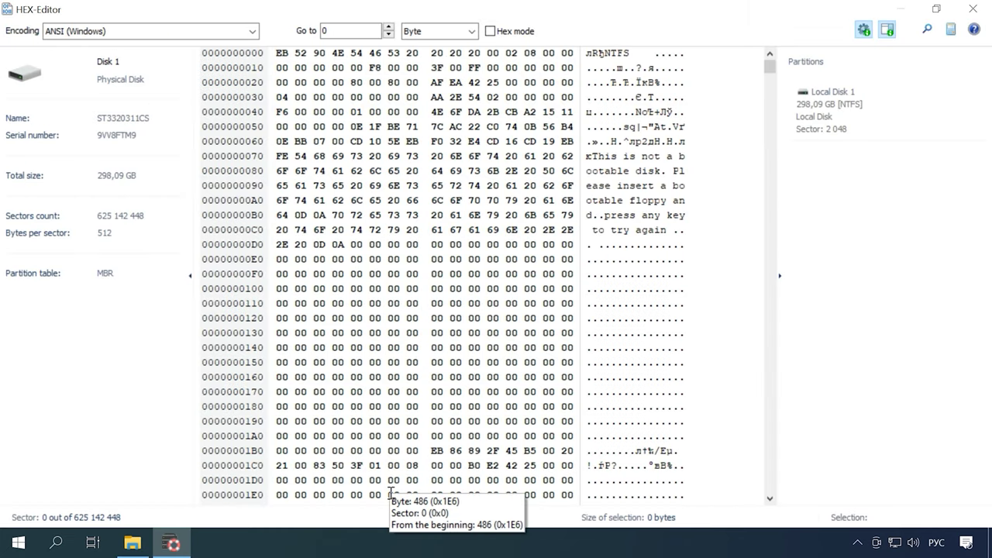
# Search Disk 1 for 'media/lin' and scroll back up to the data start near offset 08200000
pyautogui.click(930, 29)
pyautogui.write('m')
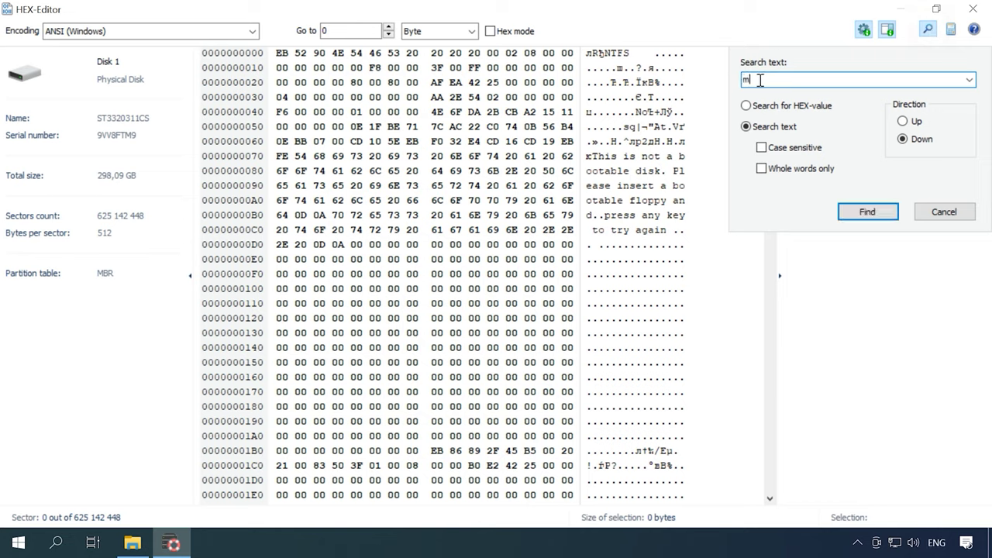
pyautogui.write('edia/lin')
pyautogui.click(871, 220)
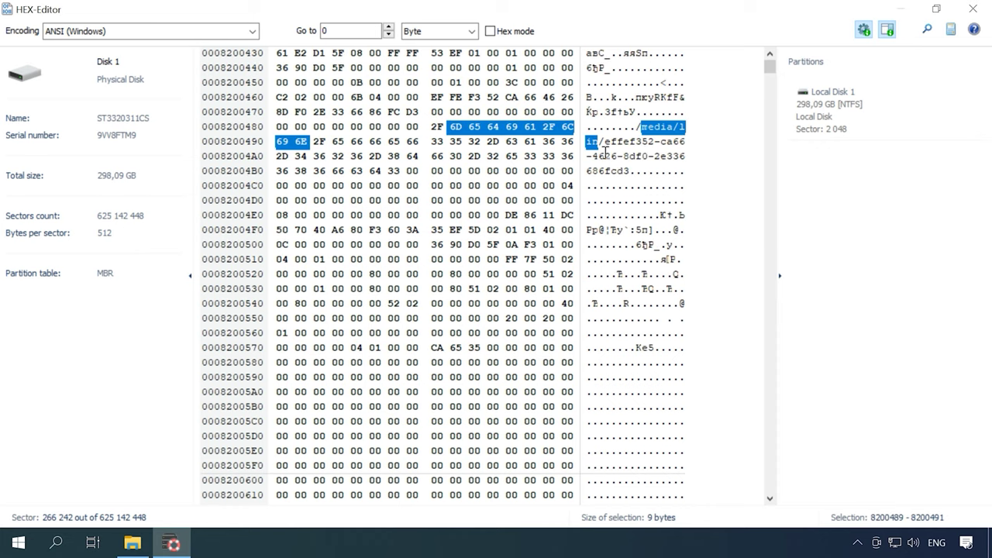
pyautogui.scroll(3, 603, 153)
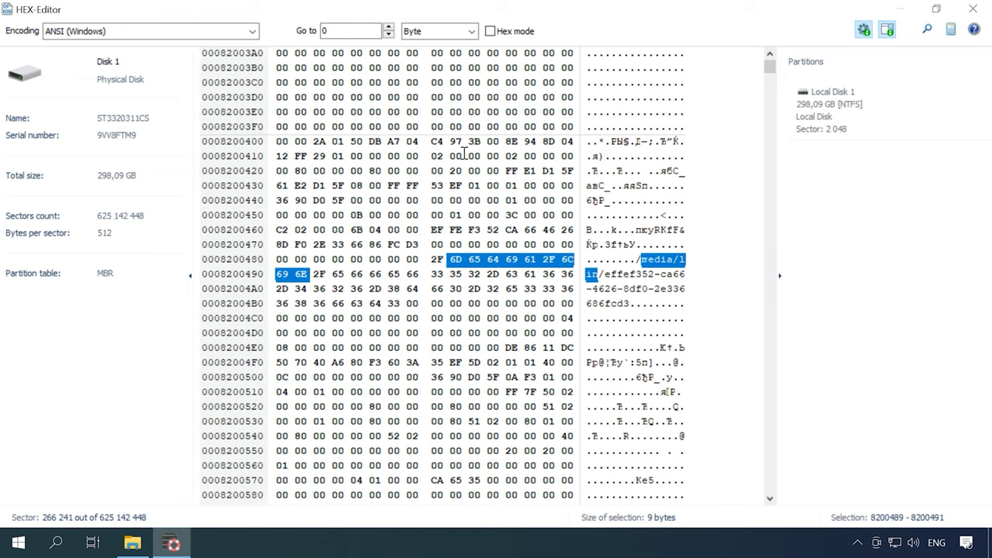
pyautogui.click(262, 143)
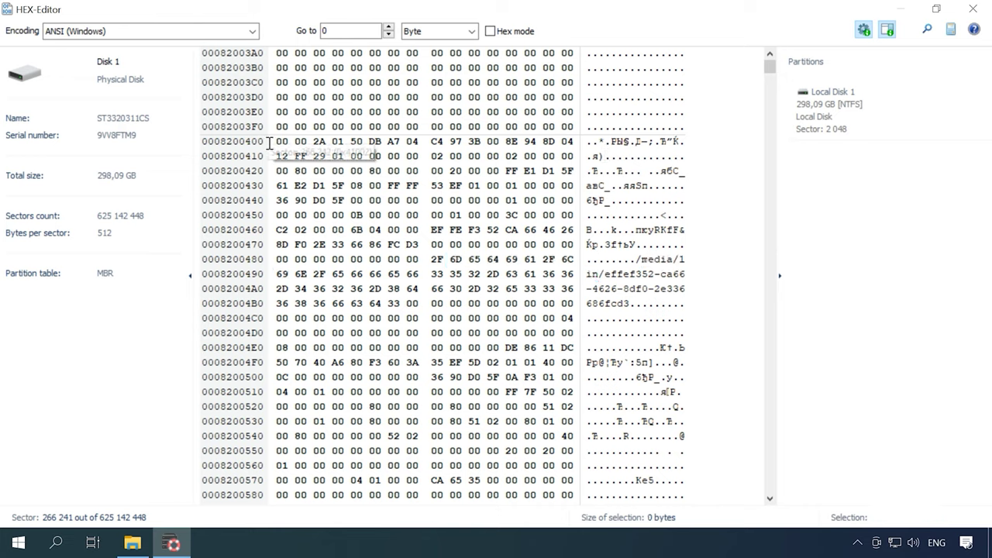
pyautogui.scroll(9, 268, 143)
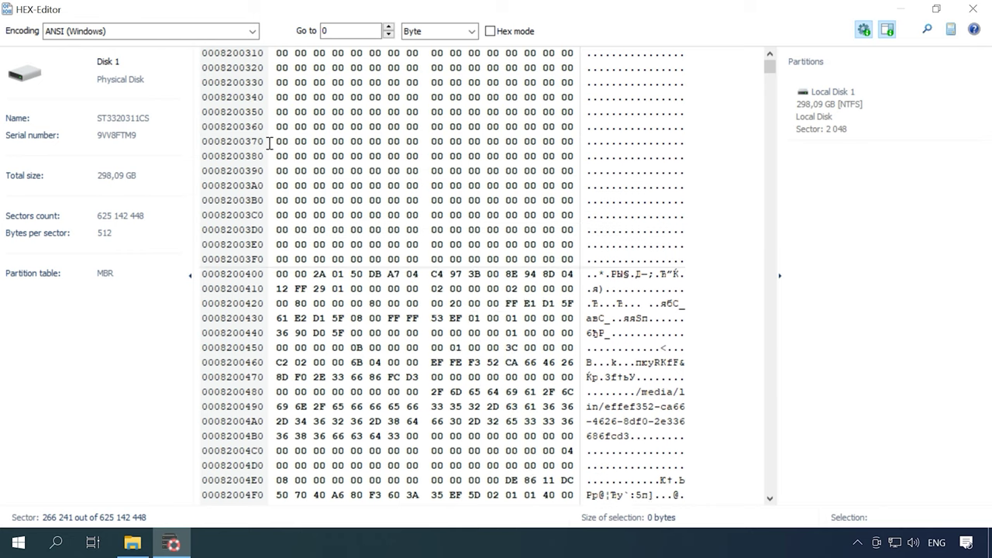
pyautogui.scroll(1, 269, 143)
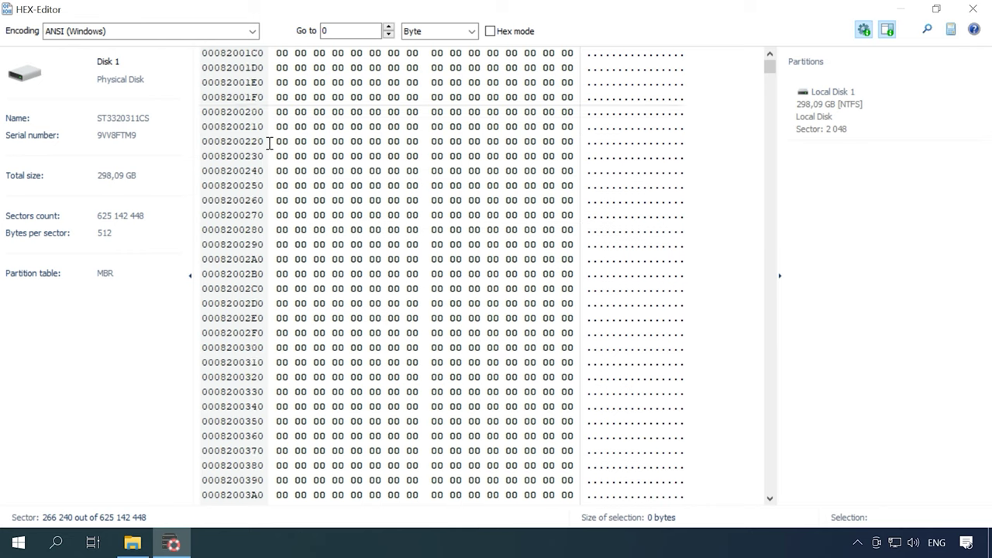
pyautogui.scroll(11, 269, 143)
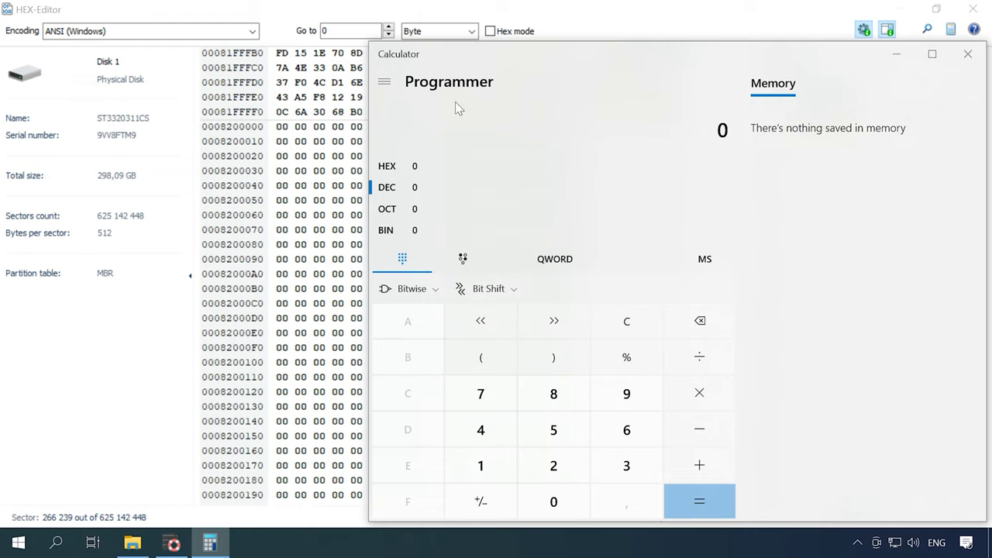
# In Calculator's Programmer mode, enter hex 8200000 to read its decimal value, 136 314 880
pyautogui.click(390, 88)
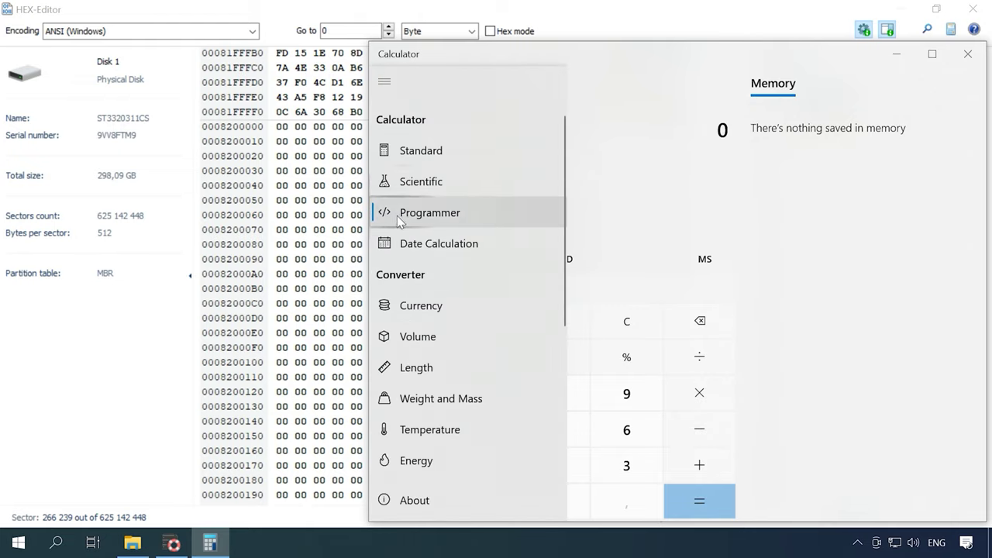
pyautogui.click(423, 218)
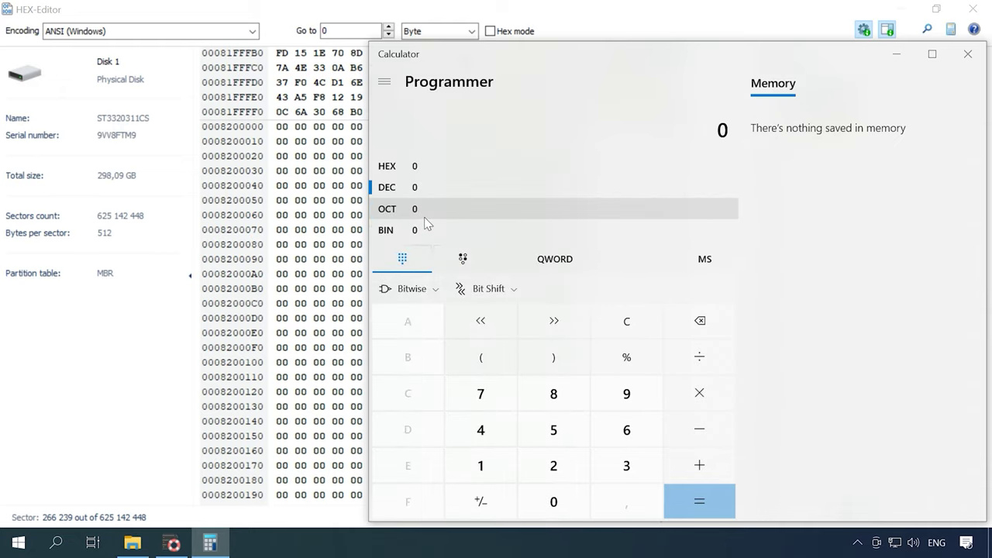
pyautogui.click(392, 168)
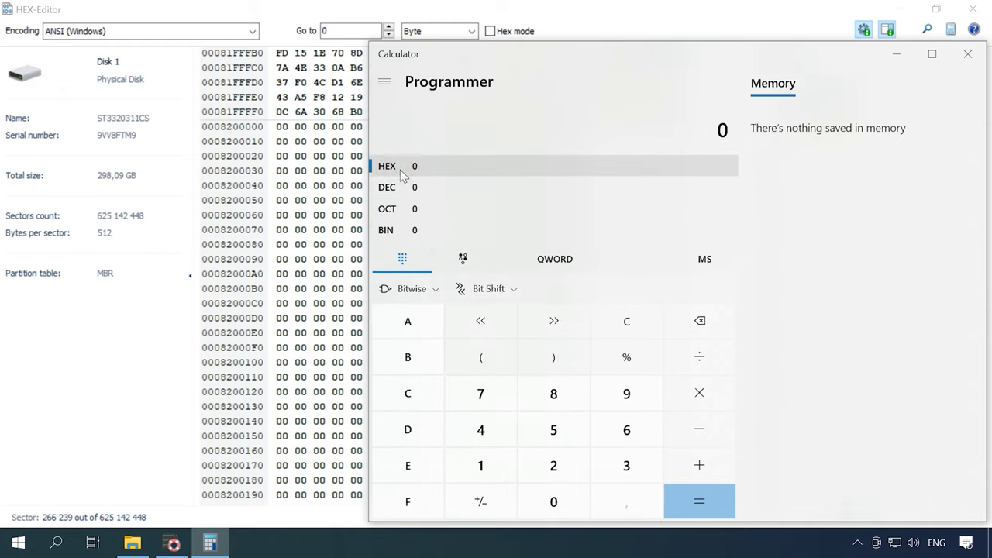
pyautogui.click(557, 397)
pyautogui.click(553, 465)
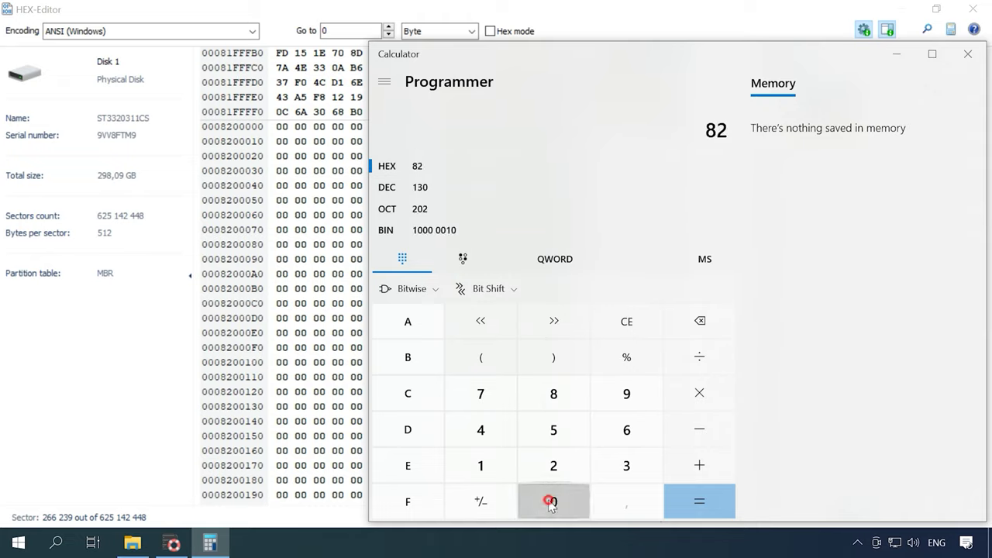
pyautogui.click(550, 501)
pyautogui.click(549, 502)
pyautogui.click(549, 502)
pyautogui.click(549, 501)
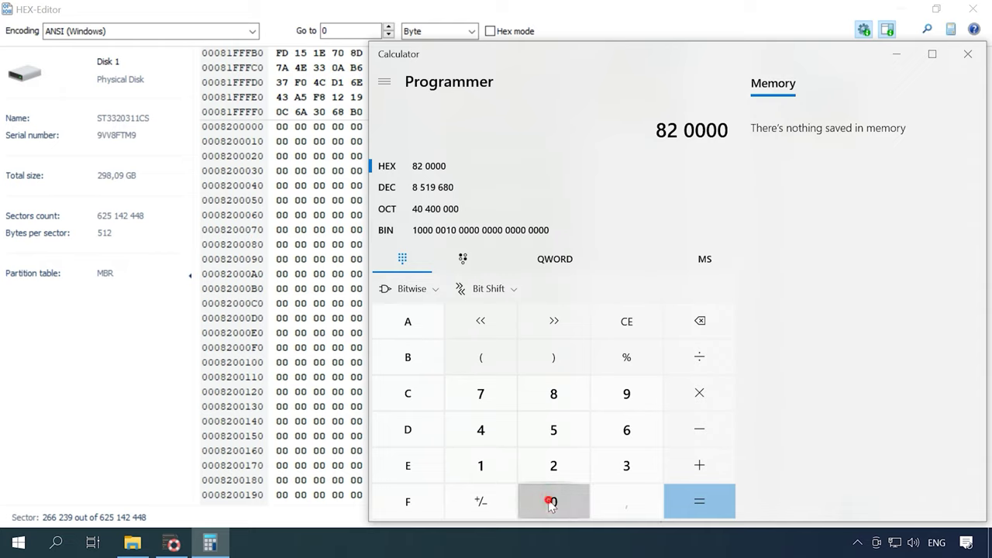
pyautogui.click(551, 503)
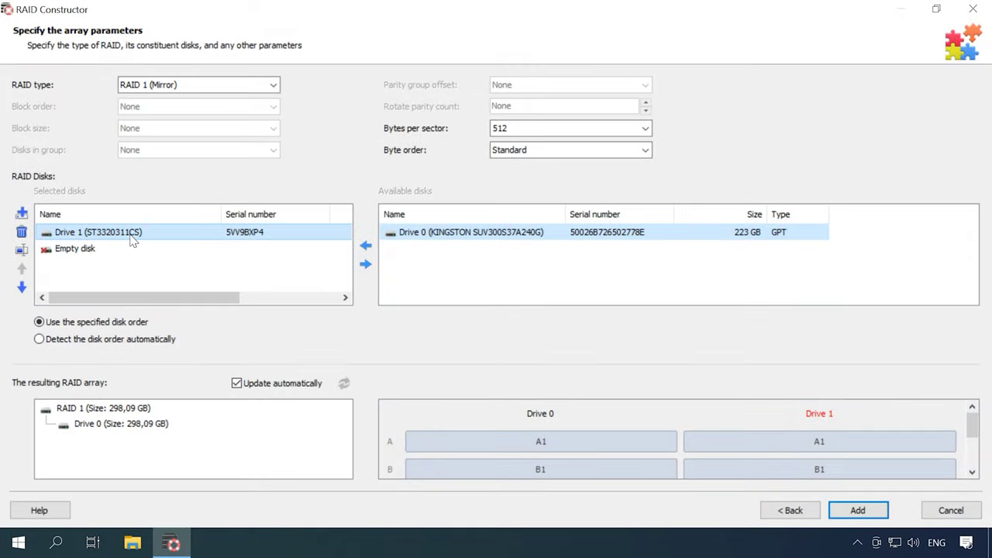
# Change Drive 1's disk offset value to 13 and apply it
pyautogui.rightClick(144, 240)
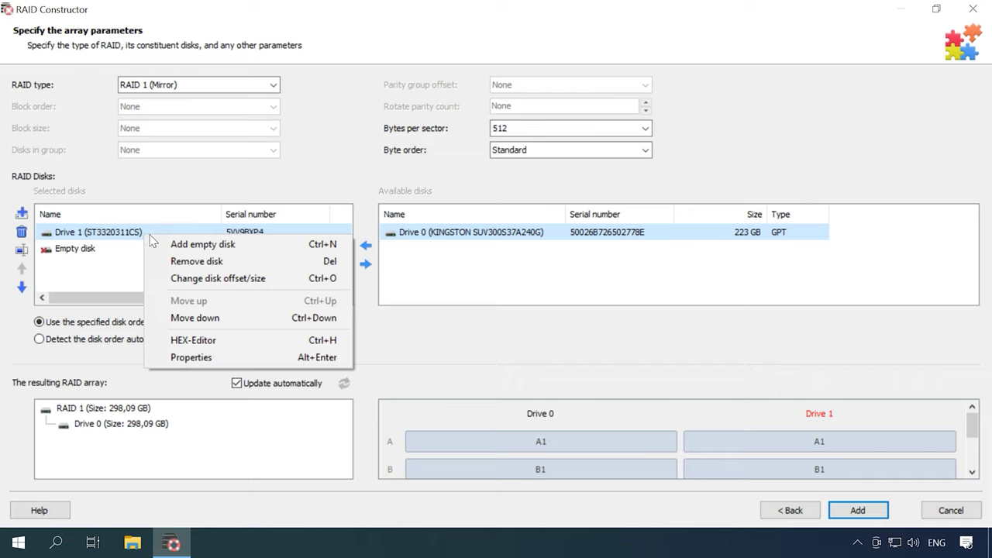
pyautogui.click(235, 283)
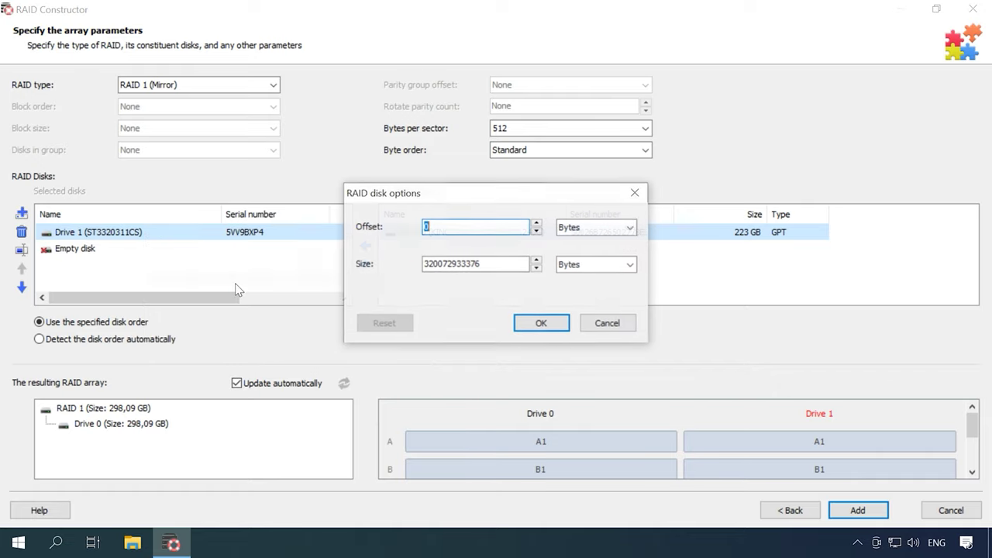
pyautogui.doubleClick(441, 228)
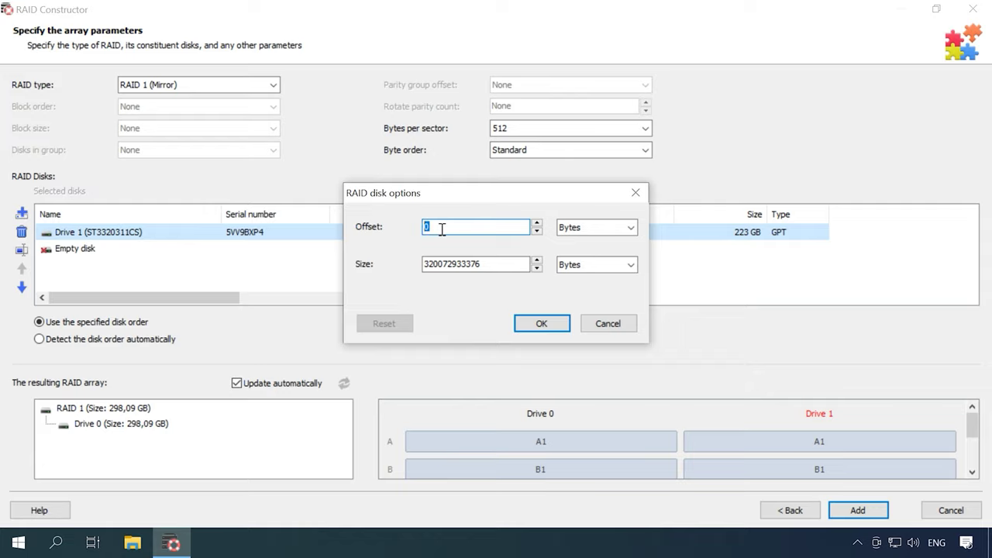
pyautogui.write('136314')
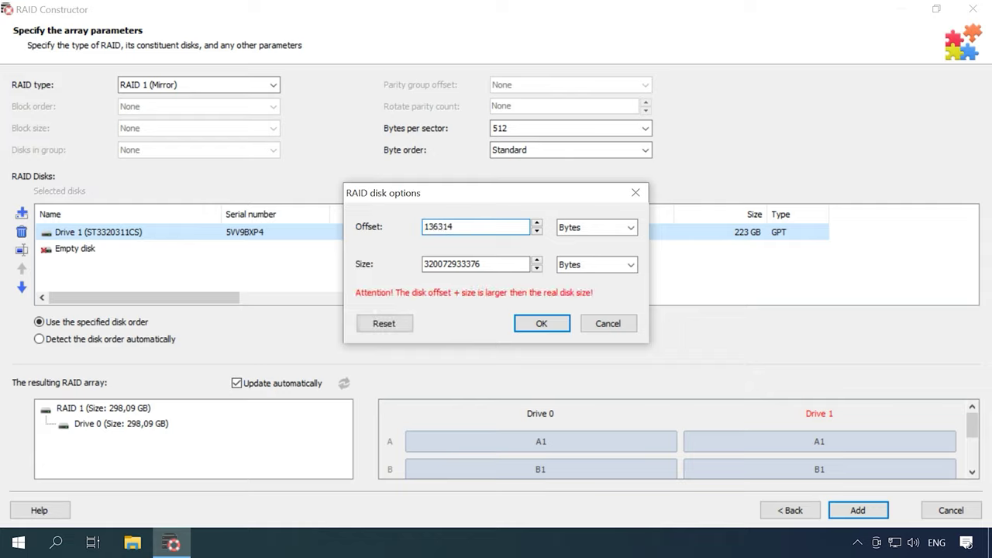
pyautogui.click(541, 323)
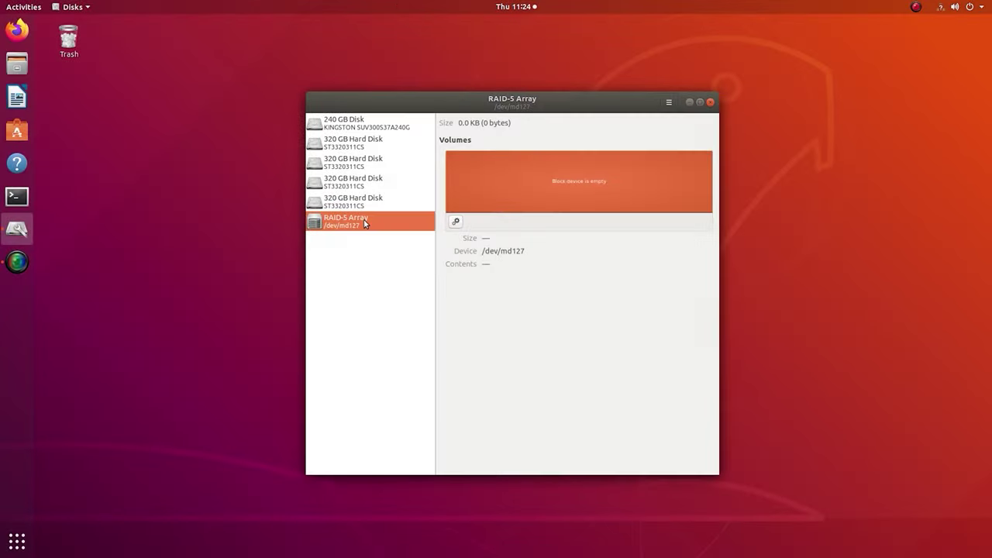
# Check the RAID-5 array's gear menu, then view each 320 GB member disk's details, including /dev/sdd
pyautogui.click(457, 223)
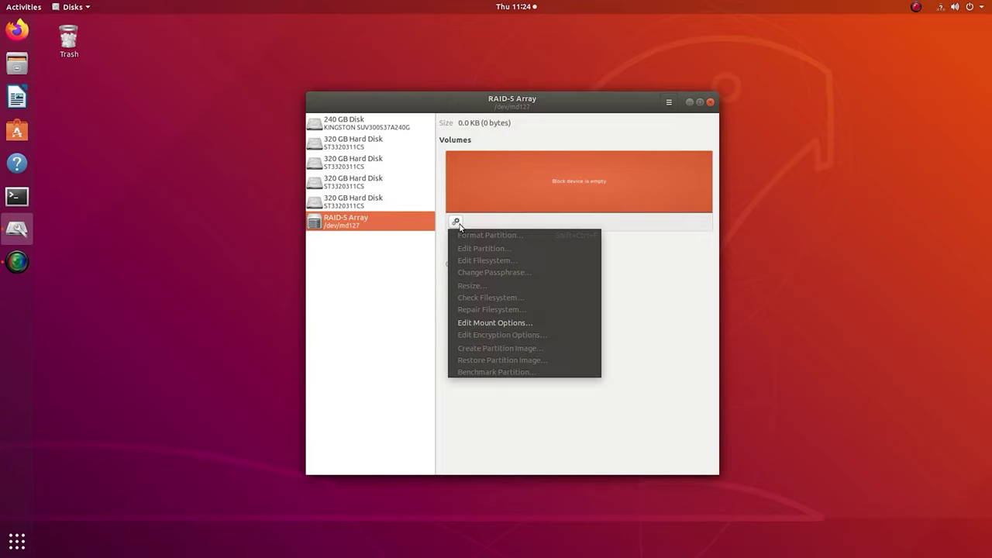
pyautogui.click(402, 225)
pyautogui.click(369, 204)
pyautogui.click(370, 186)
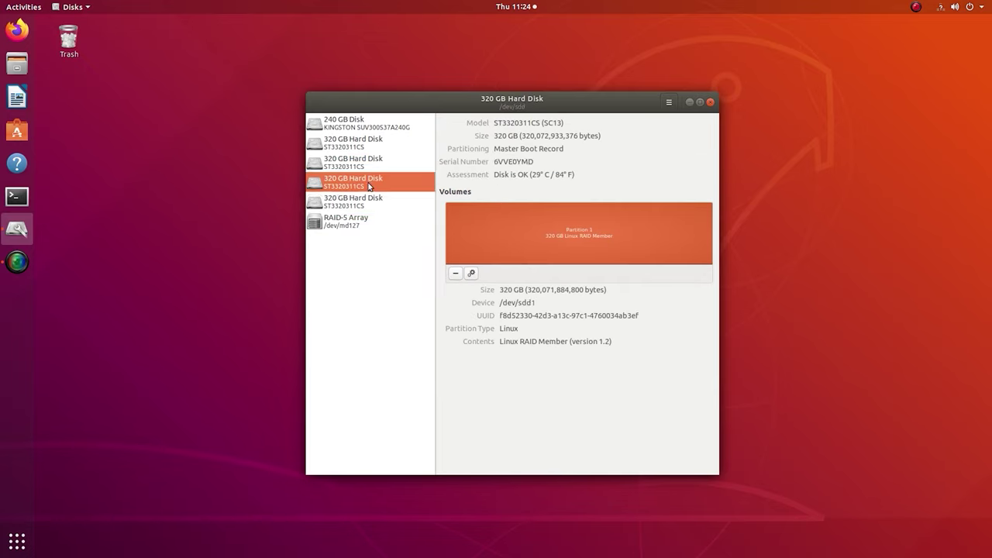
pyautogui.click(369, 162)
pyautogui.click(367, 144)
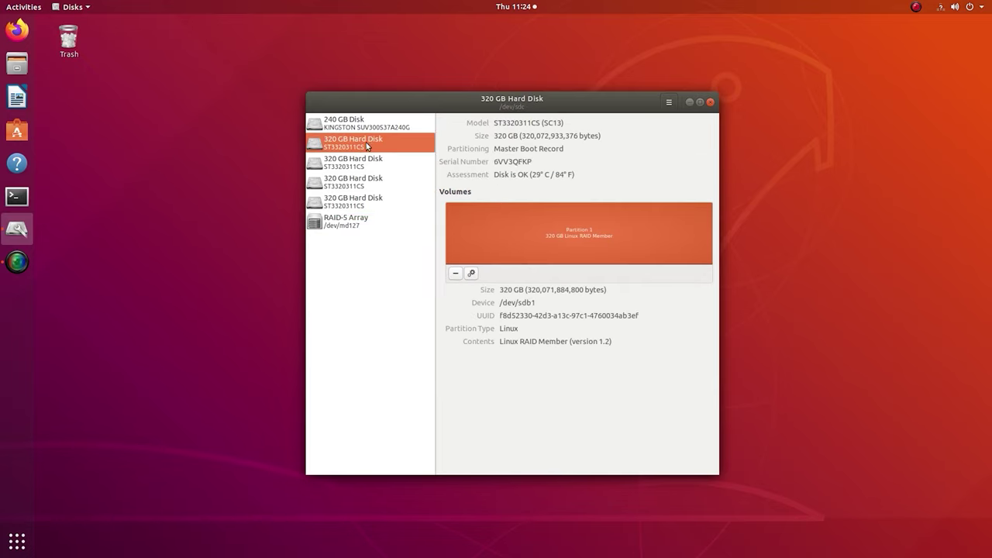
pyautogui.click(371, 225)
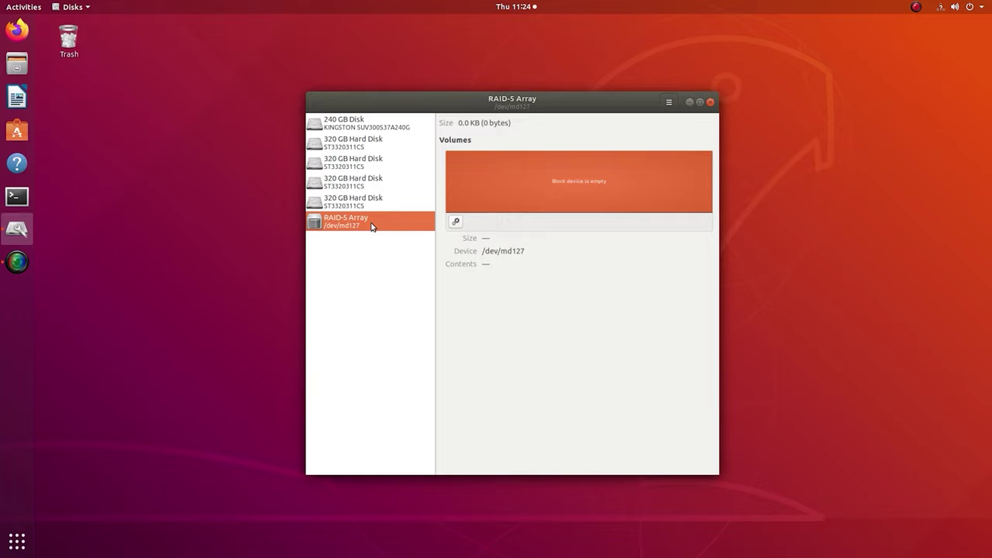
pyautogui.click(374, 205)
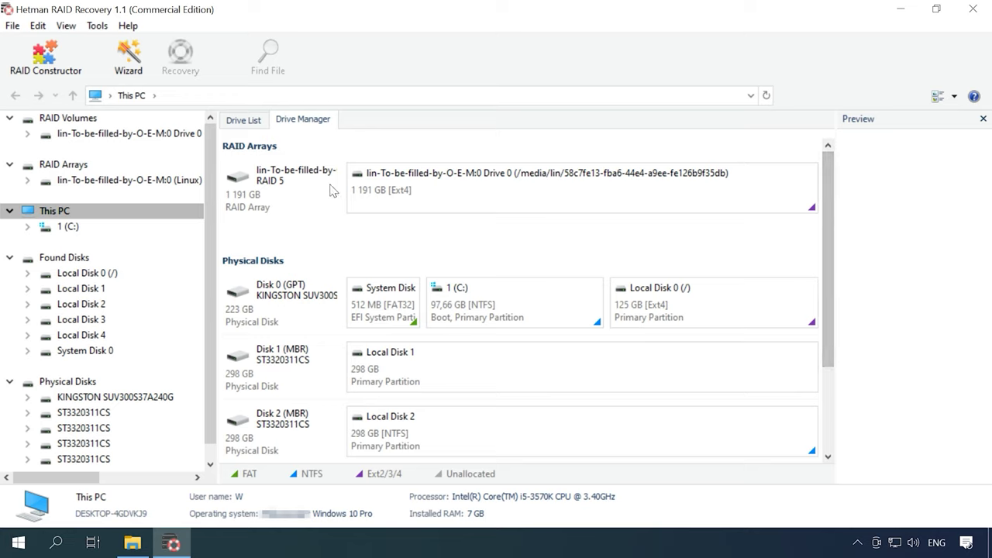
pyautogui.click(327, 188)
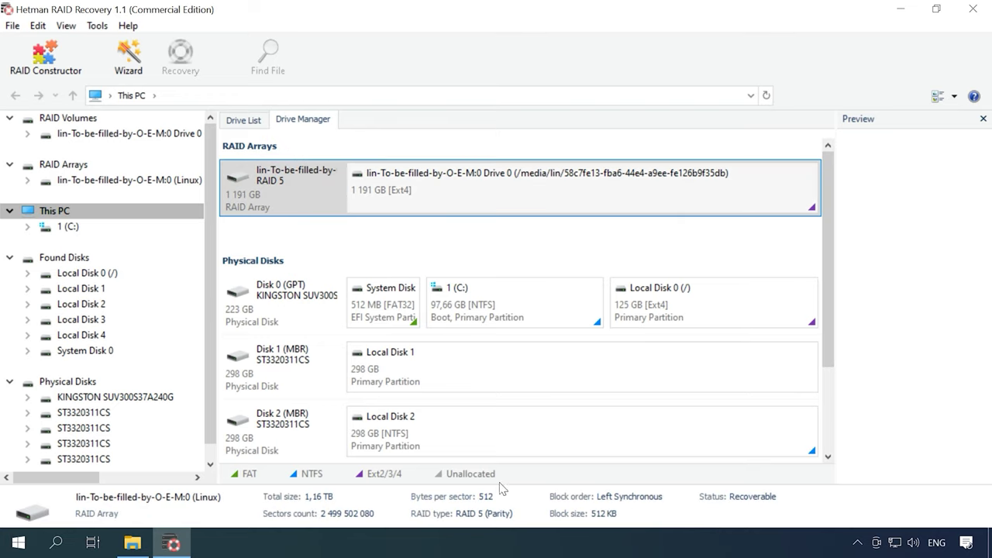
pyautogui.click(465, 200)
pyautogui.rightClick(465, 200)
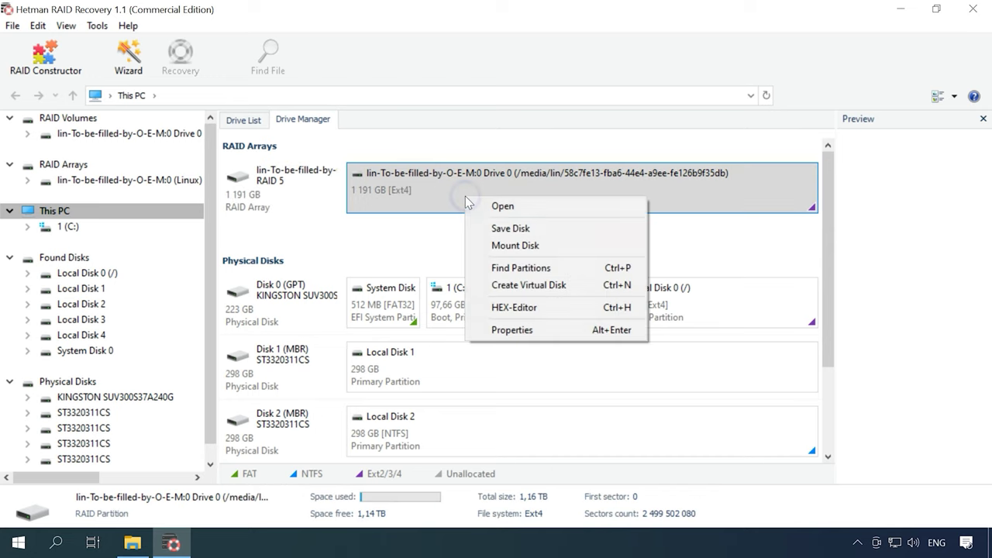
pyautogui.click(512, 330)
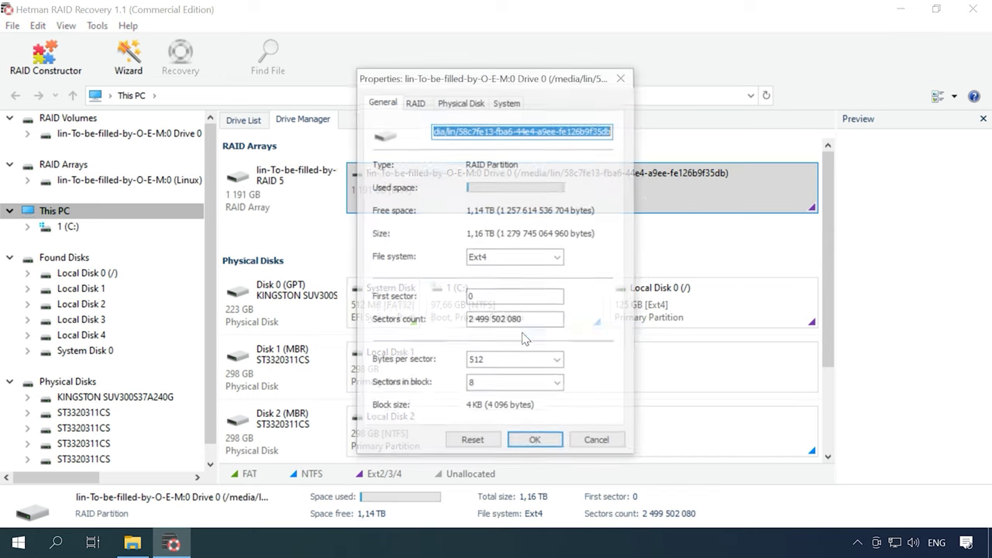
pyautogui.click(416, 102)
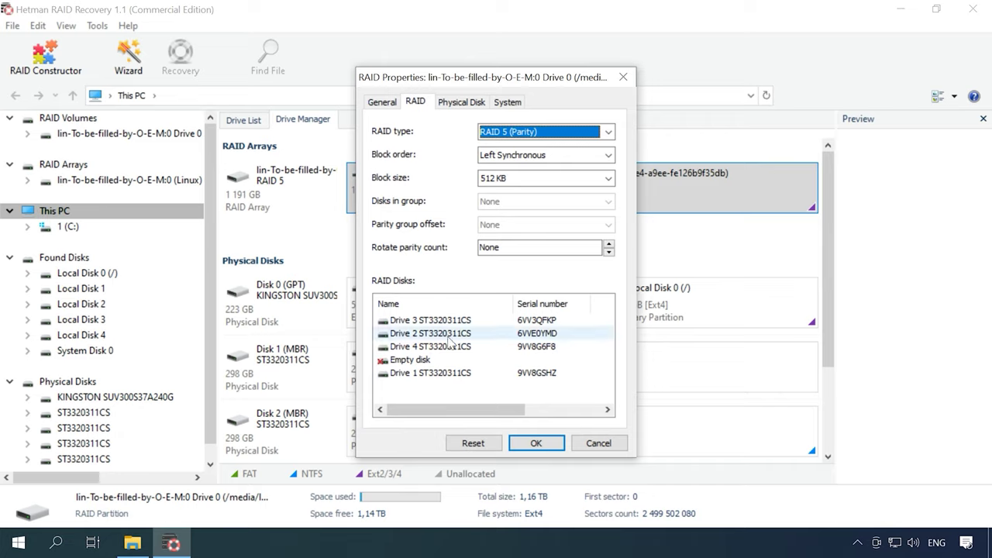
pyautogui.click(454, 360)
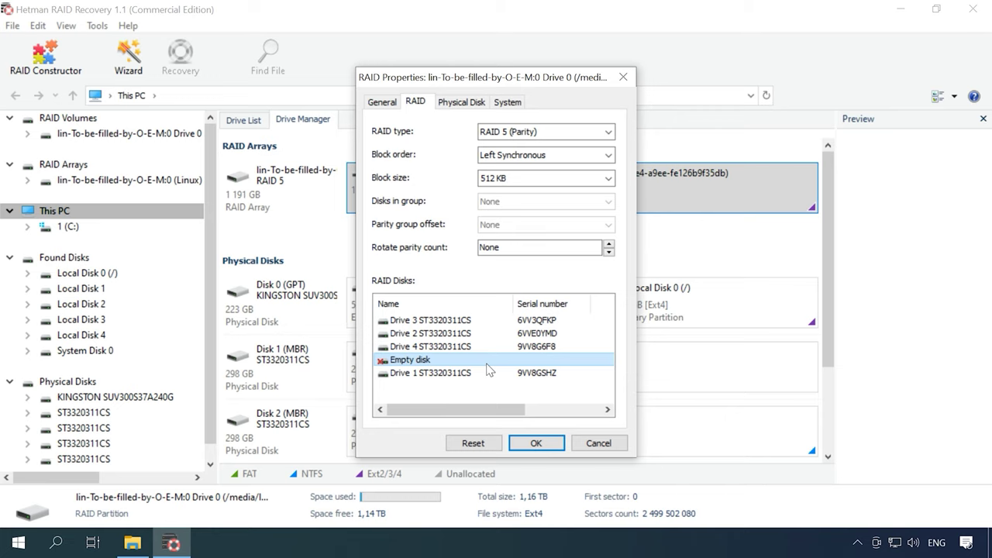
pyautogui.click(536, 446)
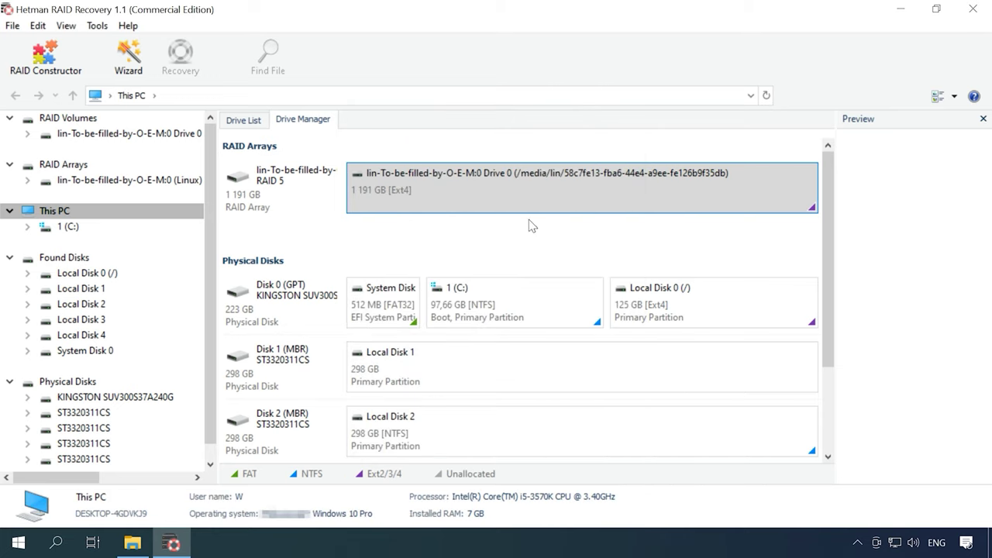
# Run a Fast scan on the Drive 0 RAID 5 volume
pyautogui.rightClick(519, 187)
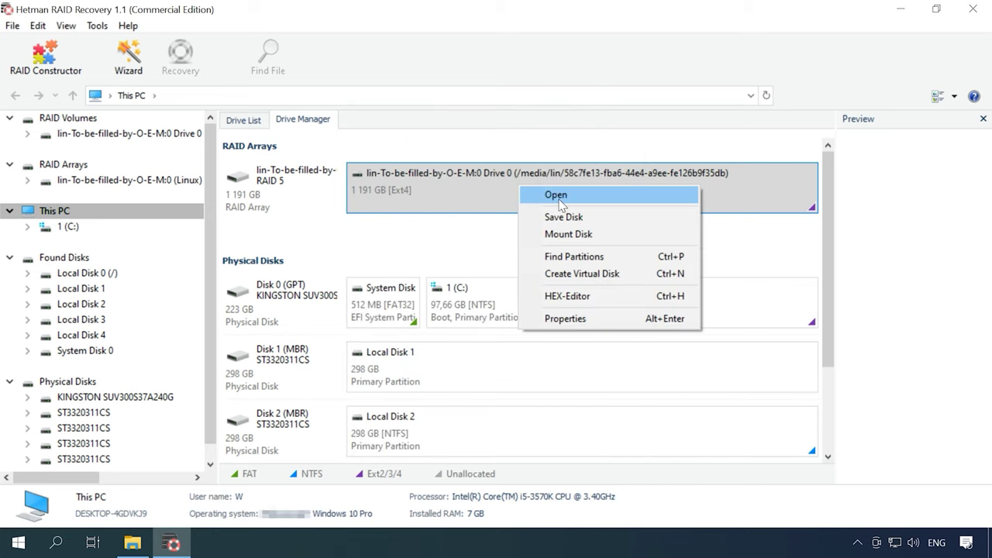
pyautogui.click(556, 197)
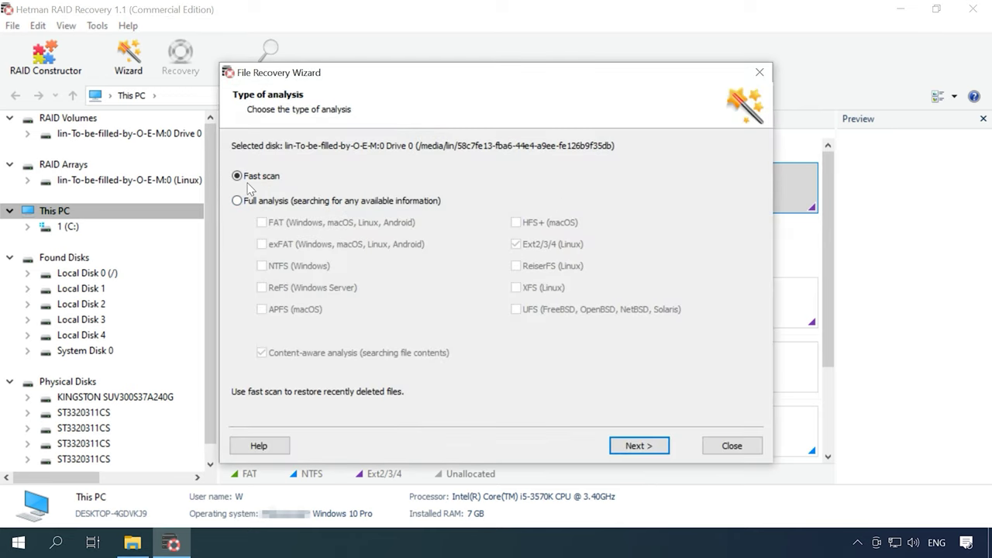
pyautogui.click(627, 443)
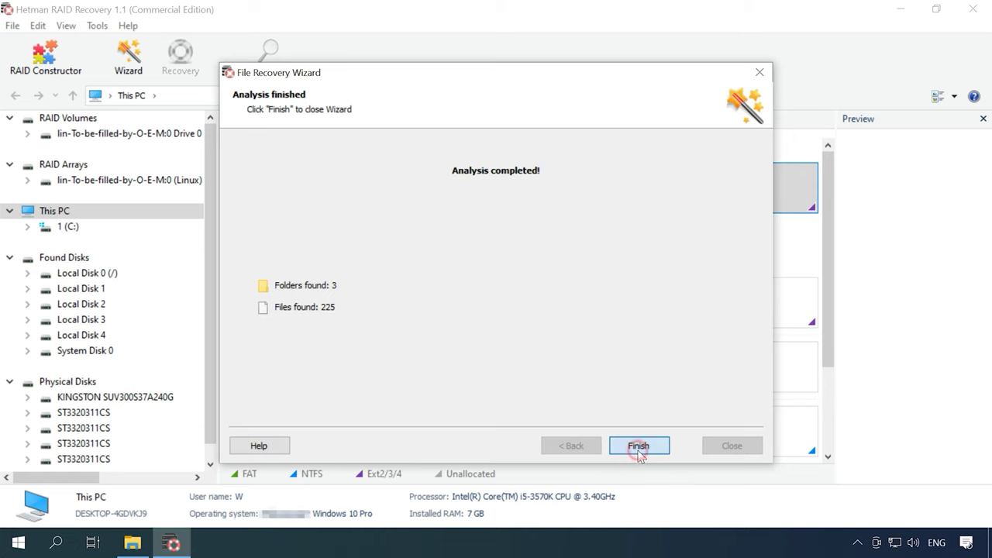
pyautogui.click(639, 448)
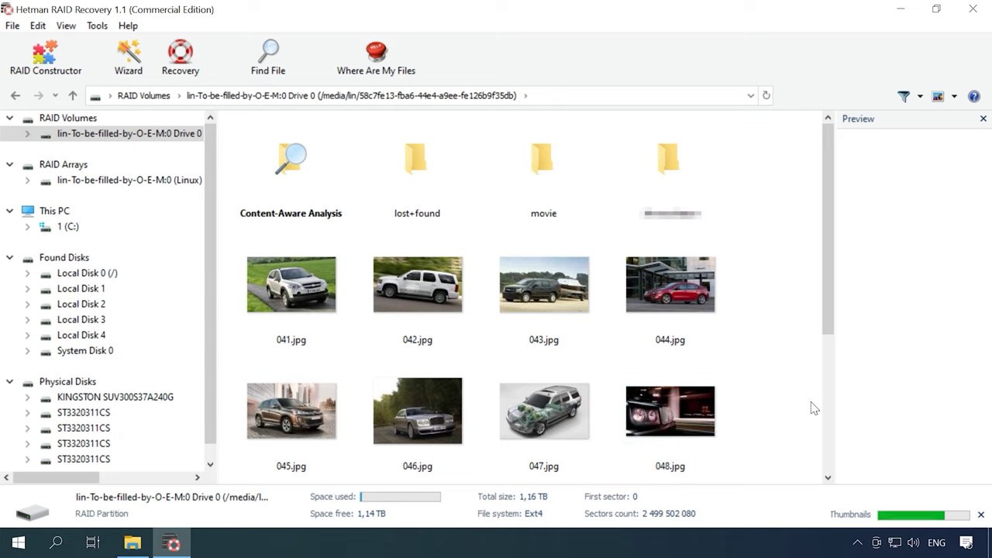
# Browse the car photos folder and the movie folder, then return to the volume root
pyautogui.moveTo(828, 225); pyautogui.dragTo(839, 272)
pyautogui.doubleClick(650, 227)
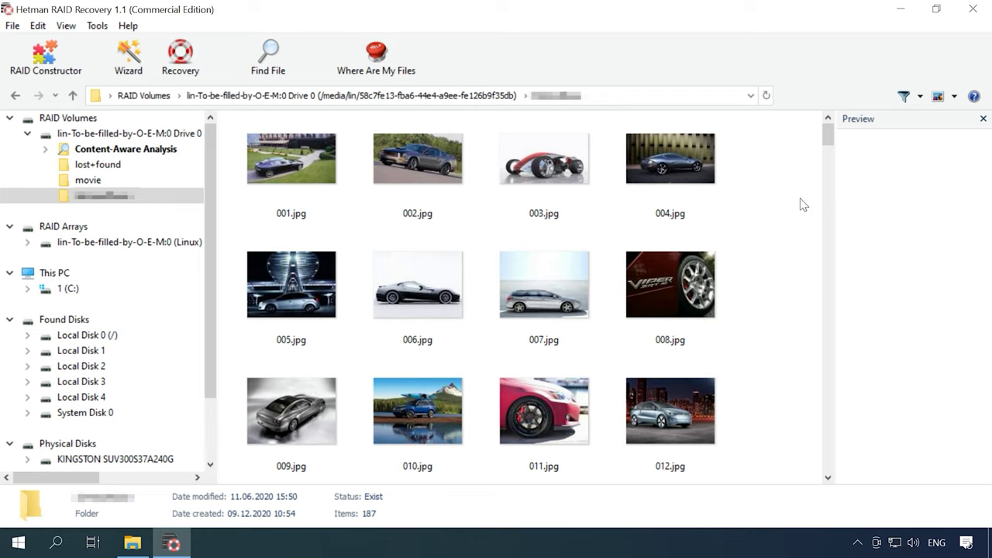
pyautogui.moveTo(828, 136)
pyautogui.mouseDown()
pyautogui.moveTo(832, 399)
pyautogui.moveTo(838, 107)
pyautogui.mouseUp()
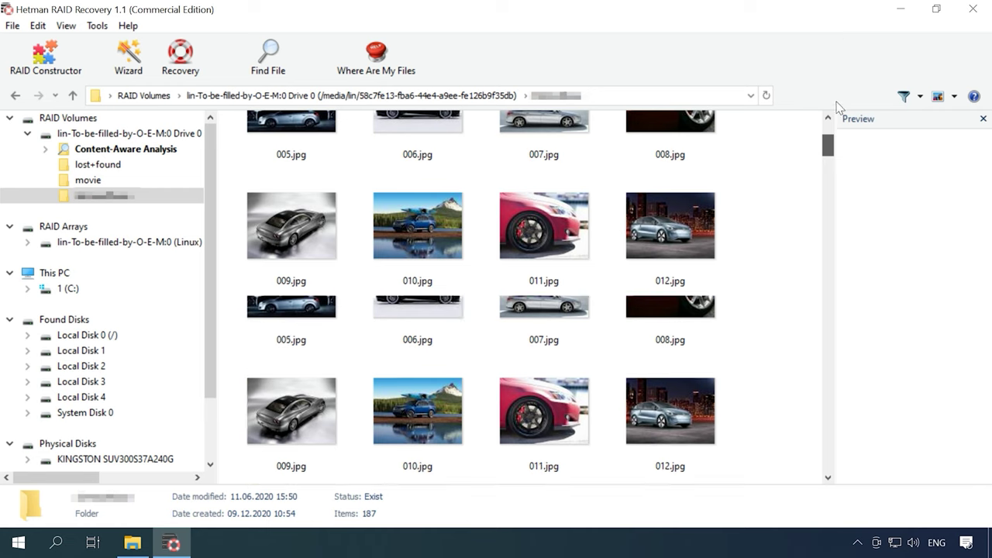
pyautogui.click(403, 96)
pyautogui.doubleClick(552, 155)
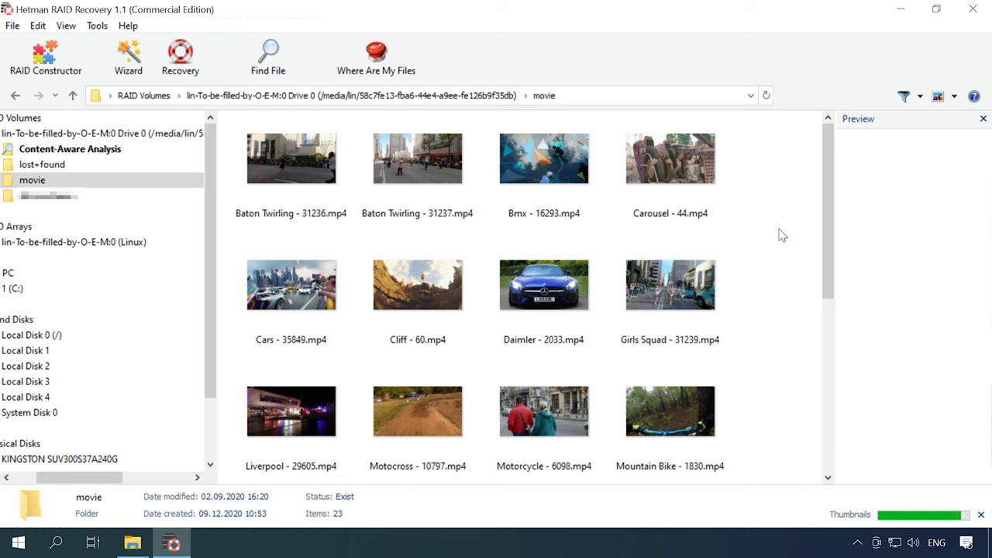
pyautogui.scroll(-5, 782, 234)
pyautogui.scroll(5, 781, 235)
pyautogui.click(73, 96)
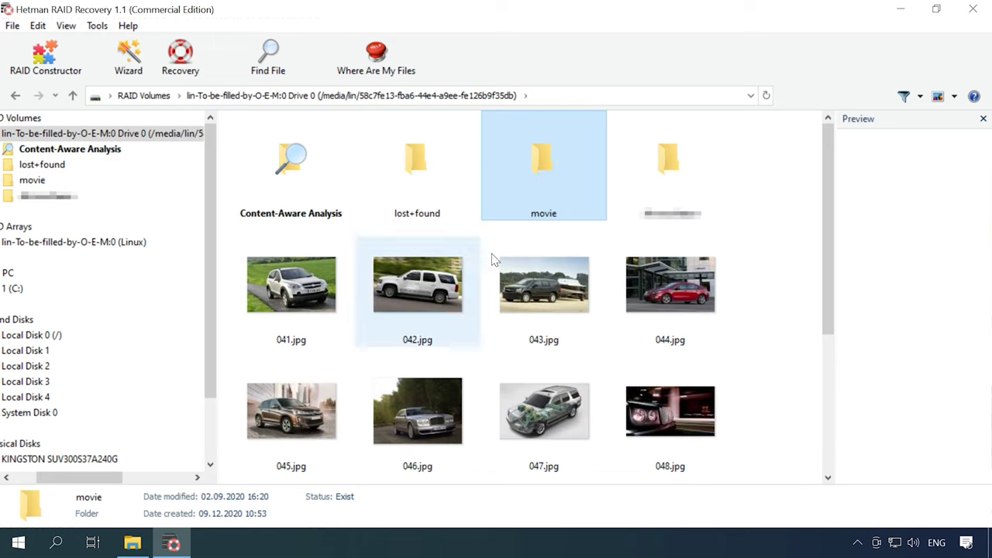
pyautogui.click(744, 295)
# Select the eight root jpg images and save them to the hard disk path C:\1
pyautogui.moveTo(793, 310); pyautogui.dragTo(232, 465)
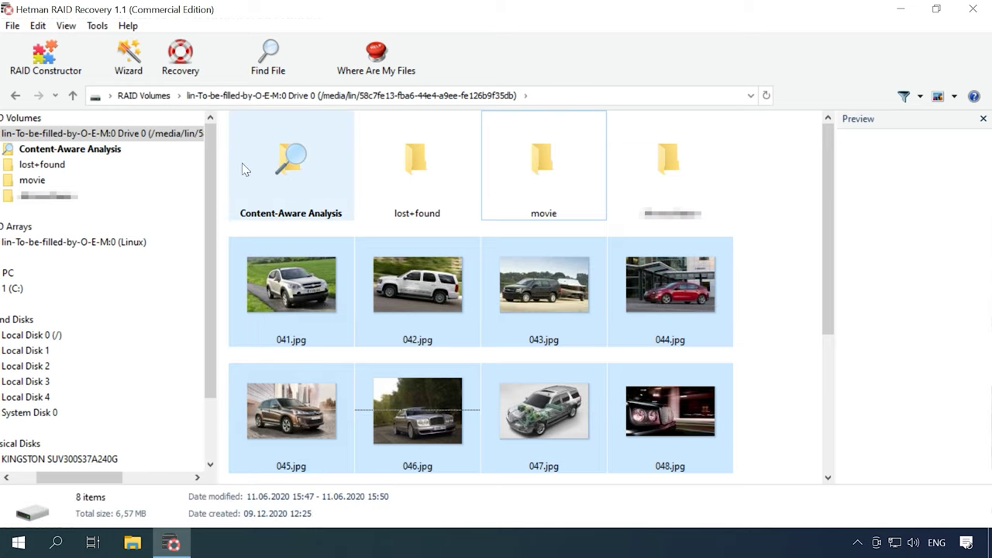
pyautogui.click(180, 74)
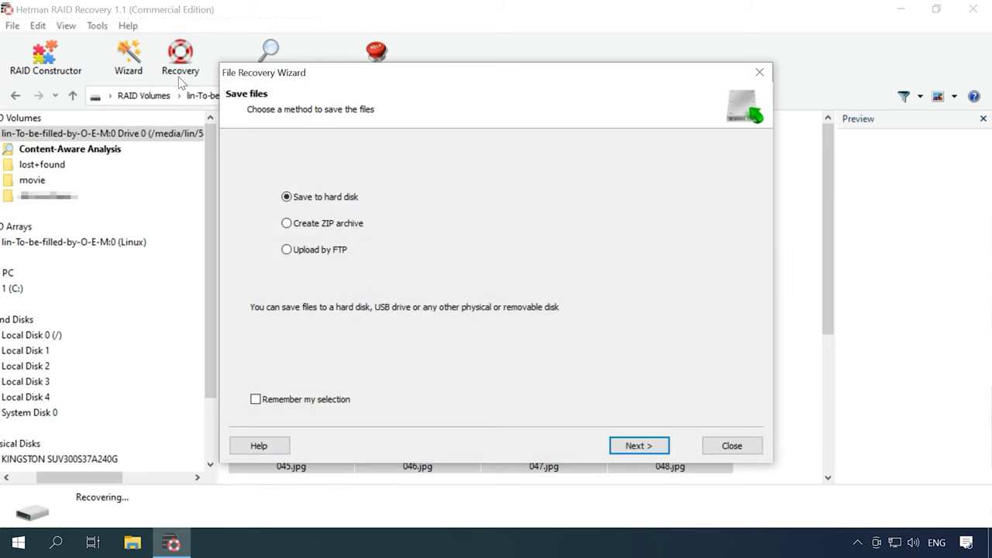
pyautogui.click(656, 447)
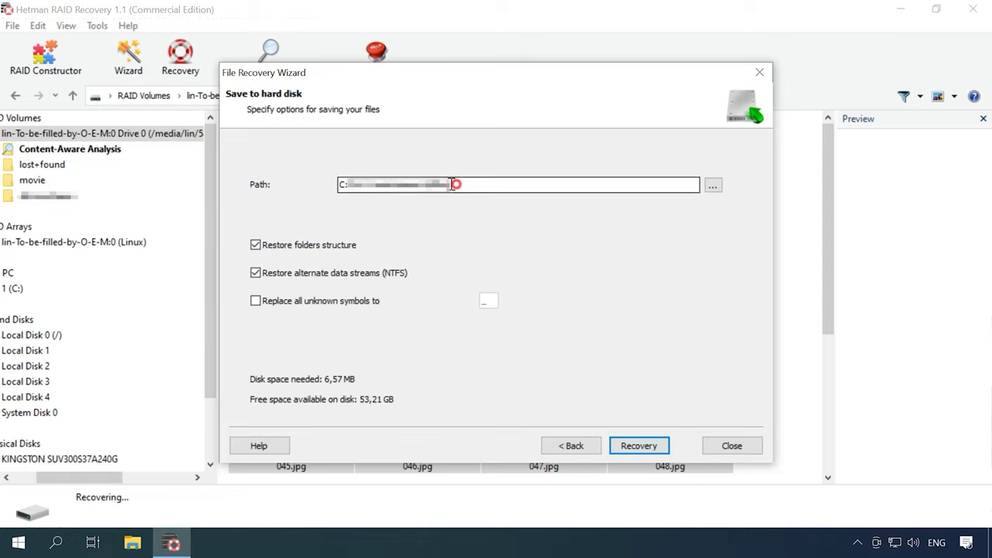
pyautogui.moveTo(452, 184); pyautogui.dragTo(356, 179)
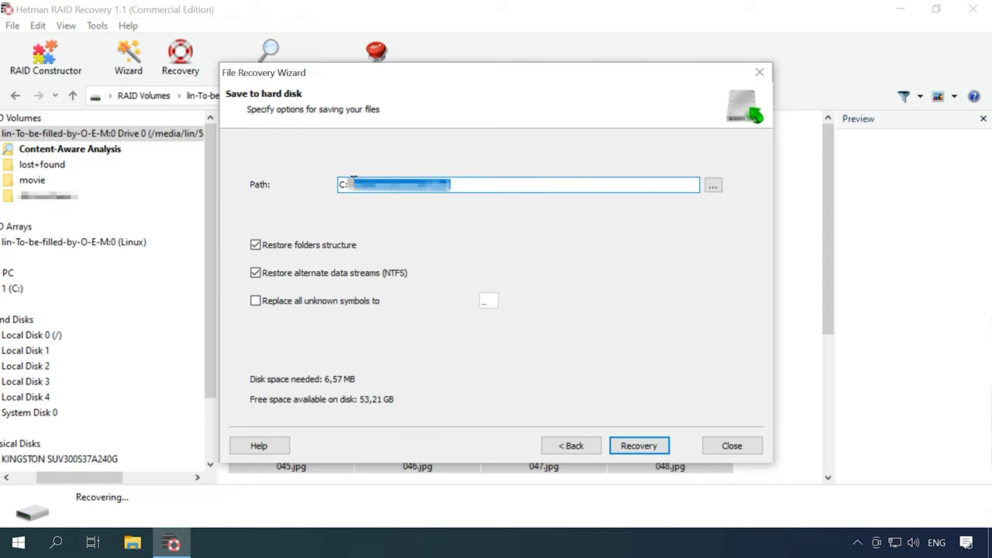
pyautogui.write('\\1\\')
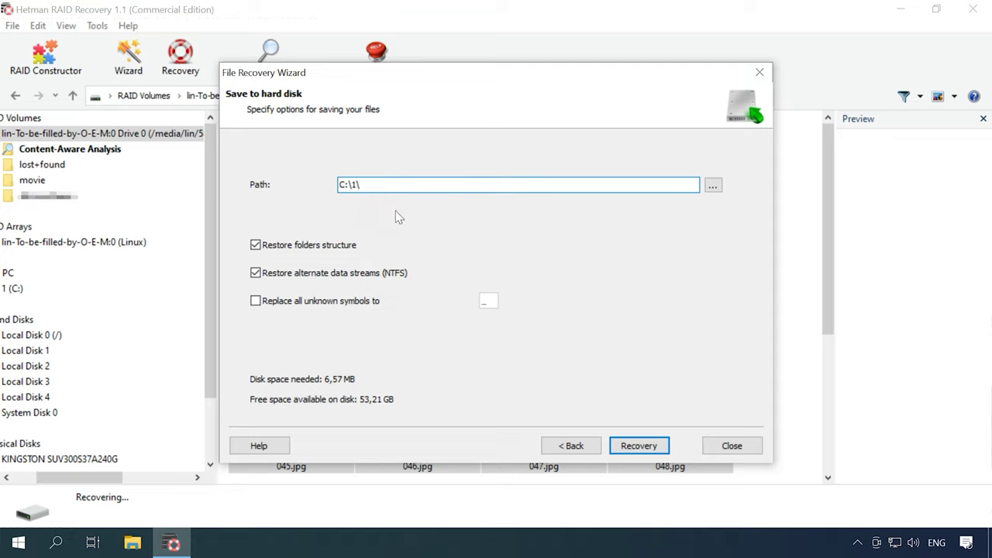
pyautogui.click(397, 217)
pyautogui.click(644, 454)
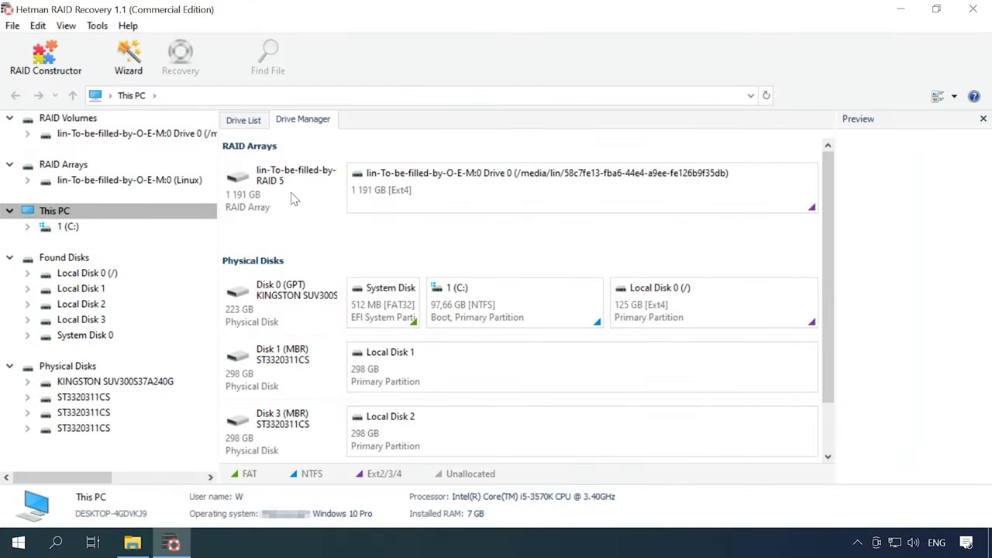
pyautogui.click(293, 199)
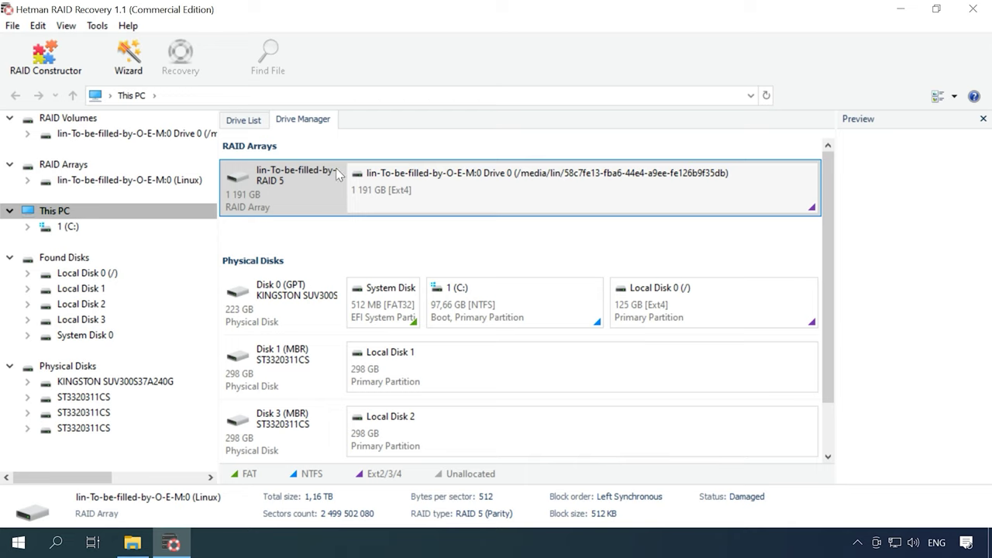
pyautogui.rightClick(304, 205)
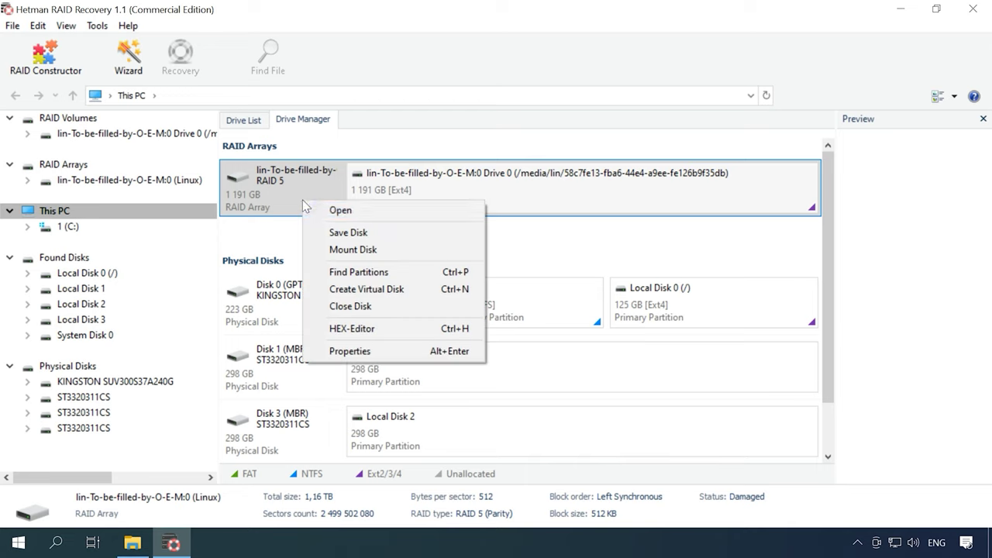
pyautogui.click(370, 352)
pyautogui.click(415, 103)
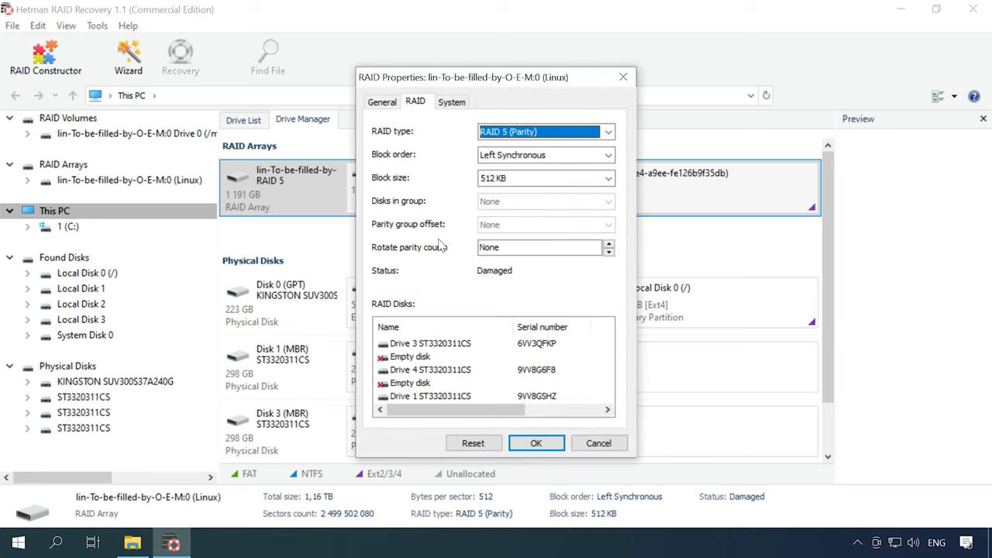
pyautogui.click(427, 357)
pyautogui.click(429, 383)
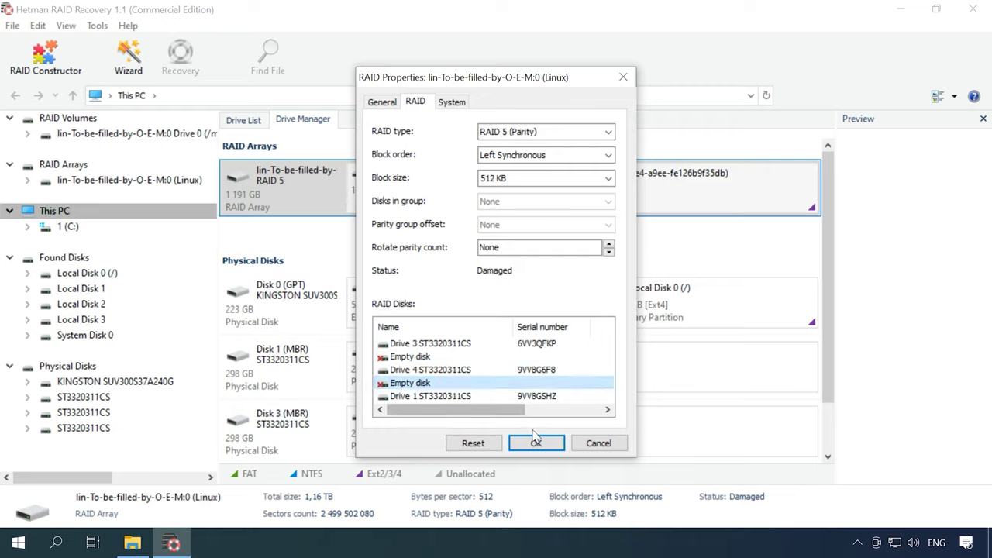
pyautogui.click(599, 443)
pyautogui.click(475, 177)
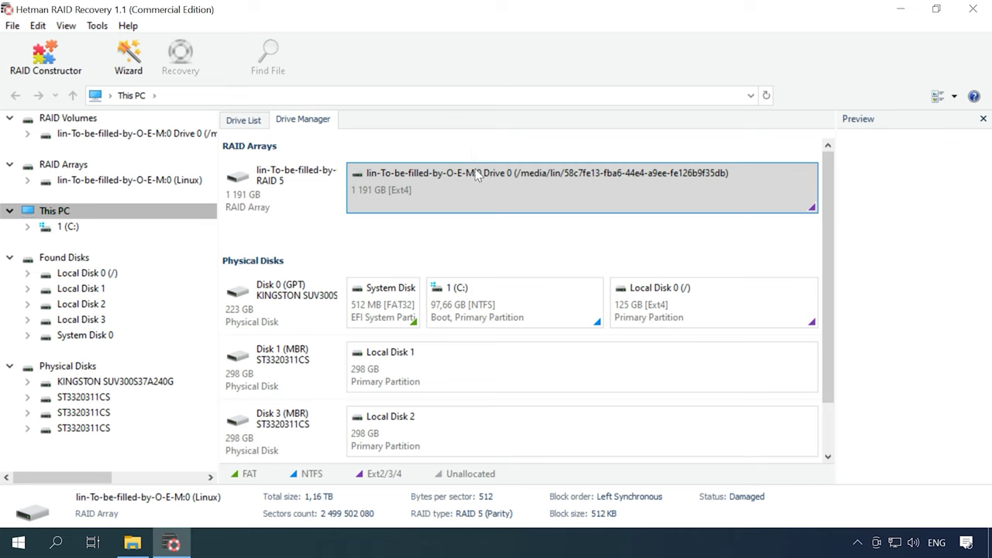
# Run another fast scan of the Drive 0 volume and return to the RAID volumes list
pyautogui.rightClick(470, 191)
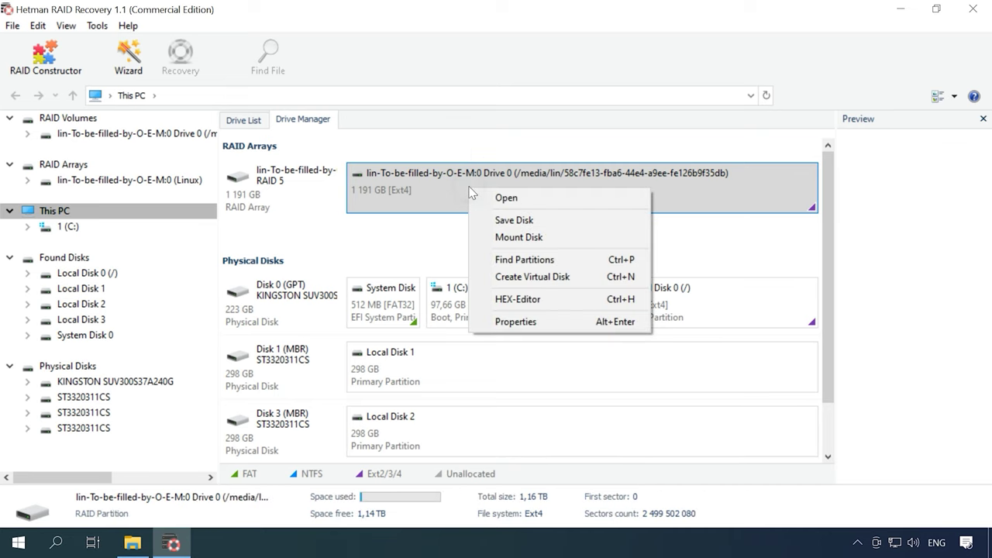
pyautogui.click(518, 208)
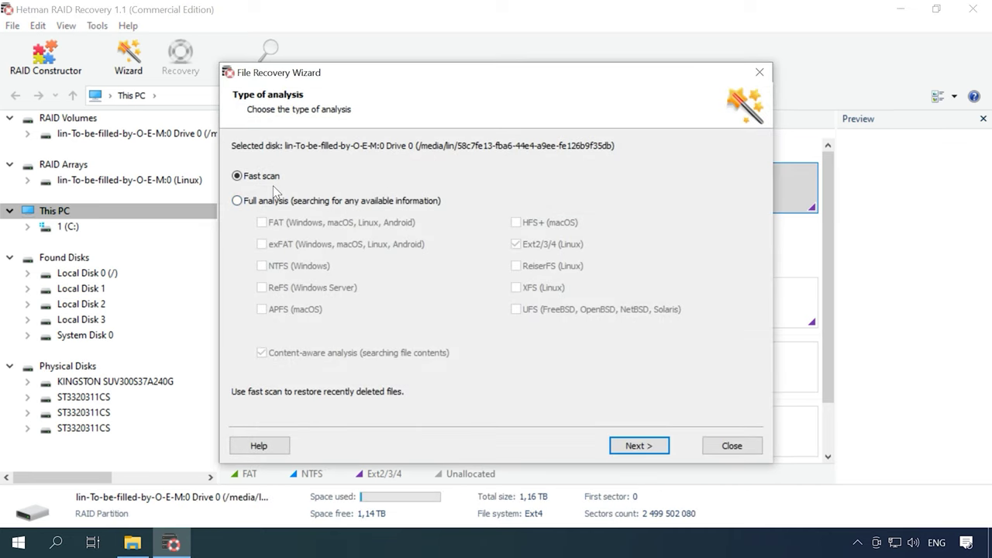
pyautogui.click(638, 447)
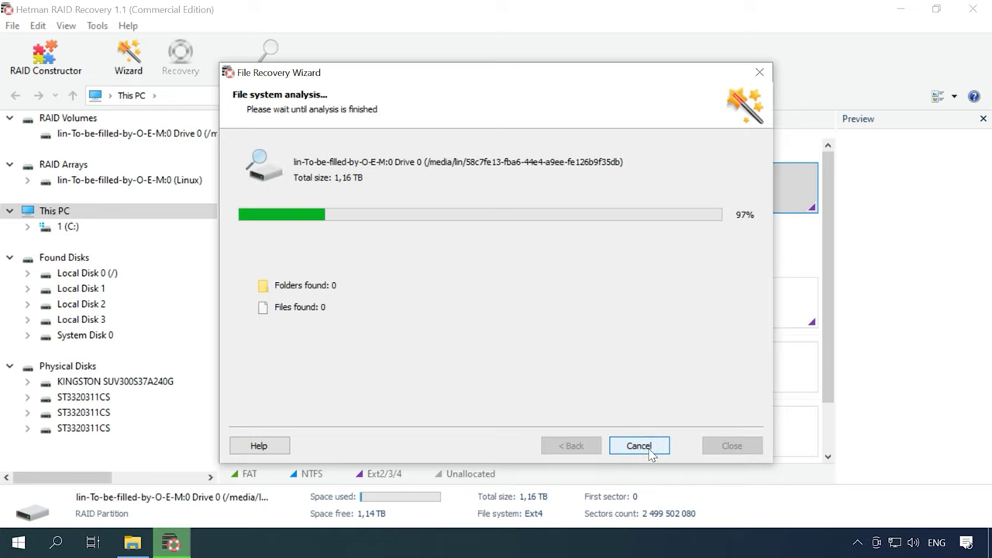
pyautogui.click(639, 450)
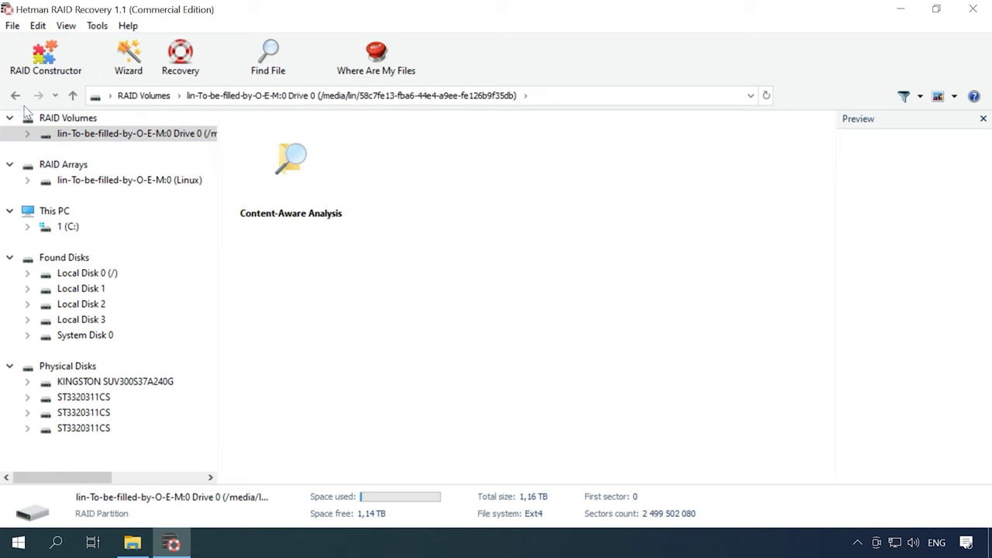
pyautogui.click(72, 96)
# Run a Full analysis of the Drive 0 RAID volume
pyautogui.rightClick(437, 207)
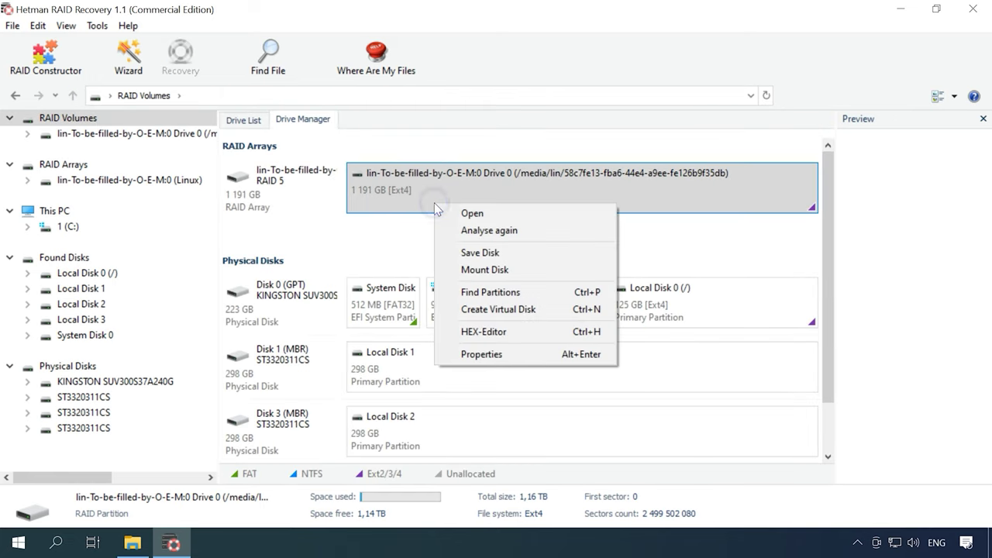
pyautogui.click(481, 231)
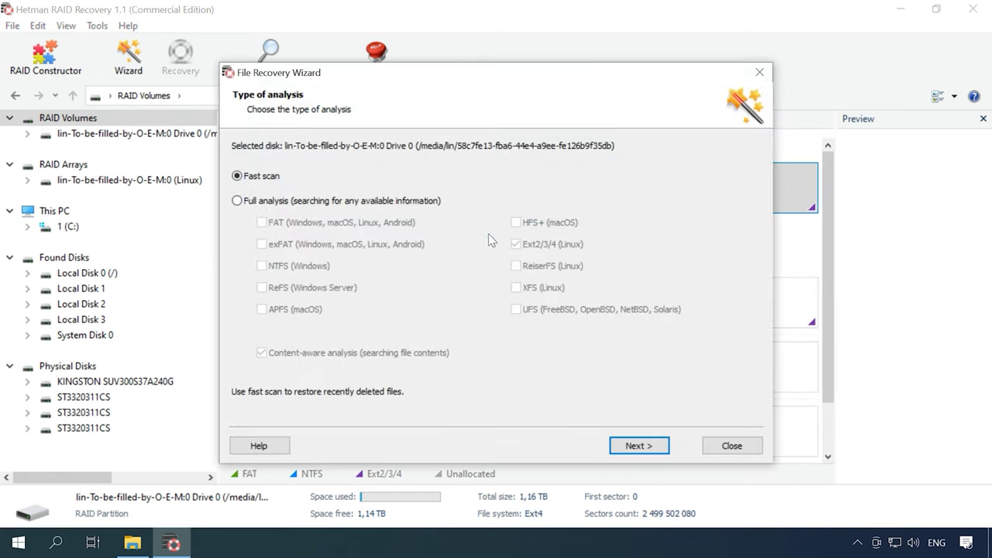
pyautogui.click(254, 201)
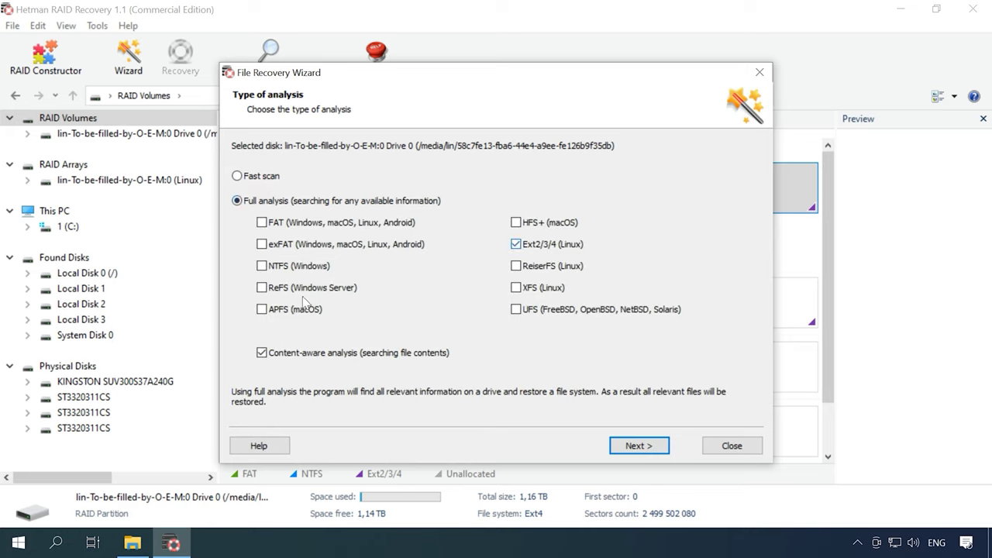
pyautogui.click(640, 446)
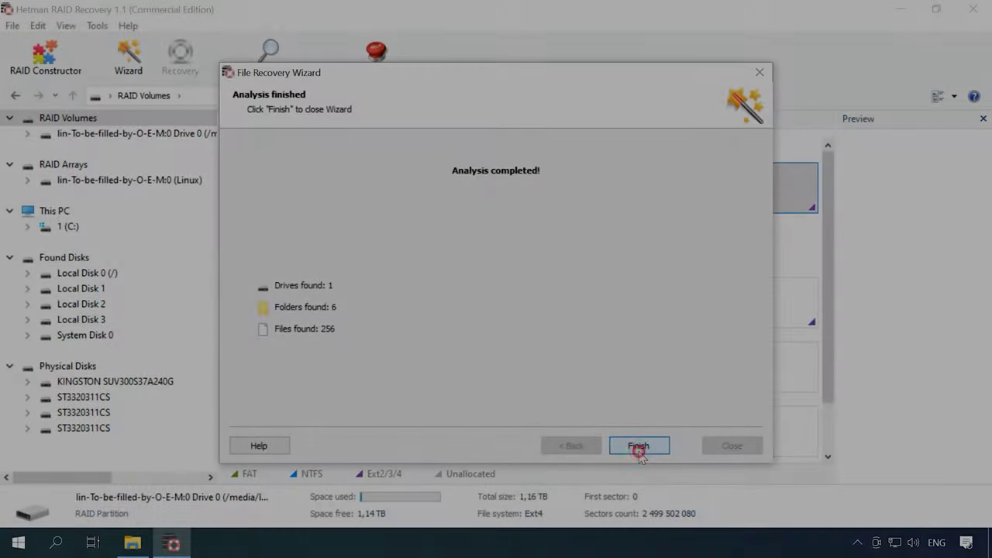
pyautogui.click(639, 446)
# Open Content-Aware Analysis > JPEG Image, preview File 00006, then start recovering the JPEG Image folder
pyautogui.doubleClick(289, 190)
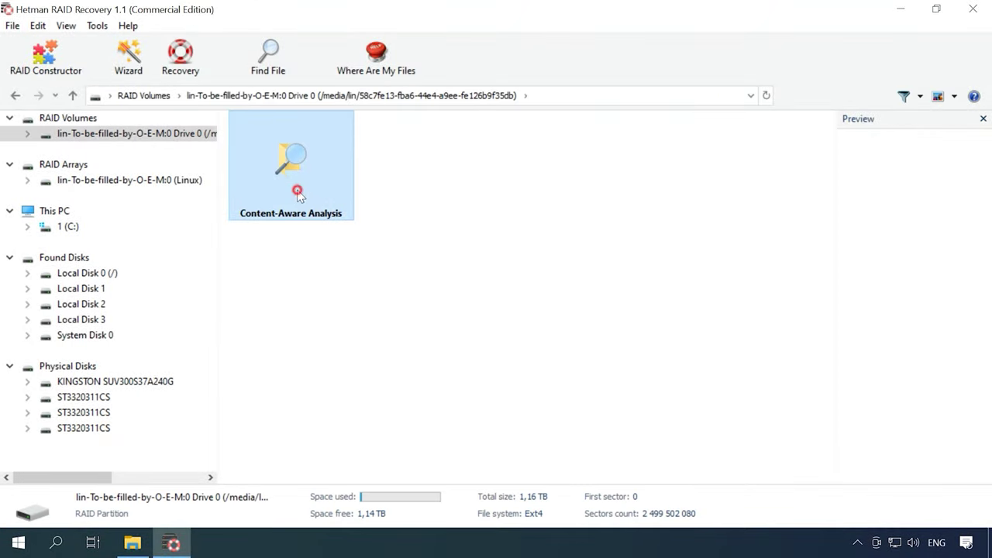
pyautogui.click(404, 192)
pyautogui.doubleClick(403, 193)
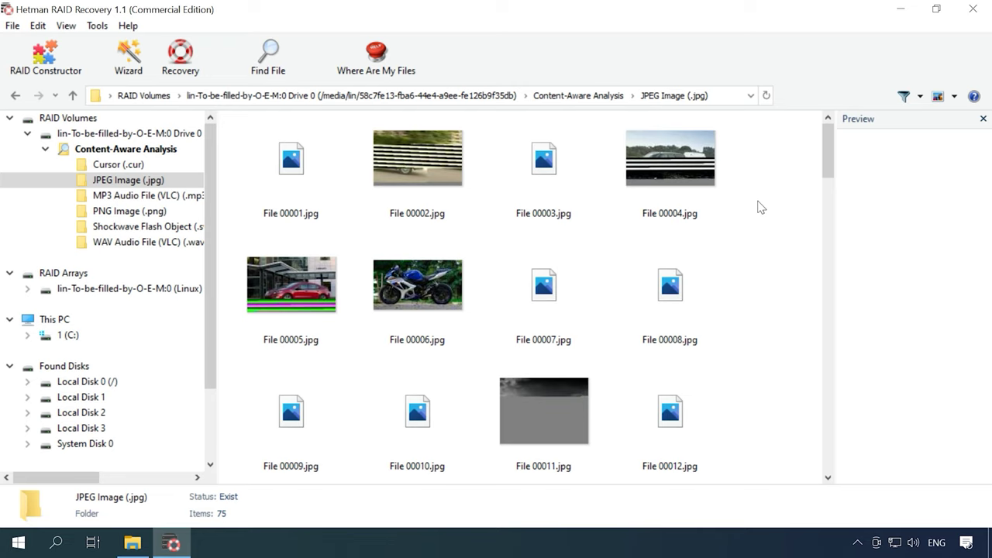
pyautogui.click(418, 285)
pyautogui.scroll(-3, 753, 288)
pyautogui.scroll(-12, 754, 288)
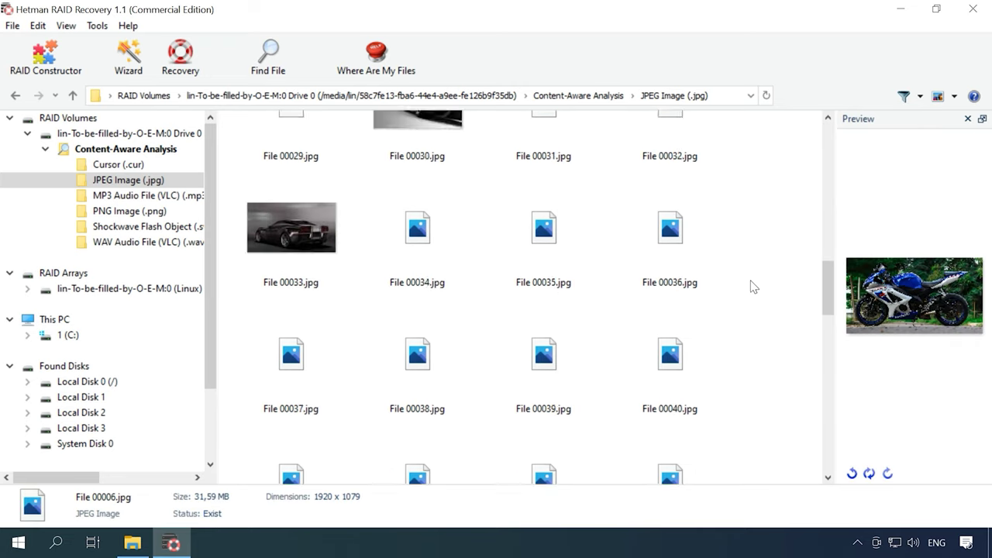
pyautogui.scroll(-1, 753, 288)
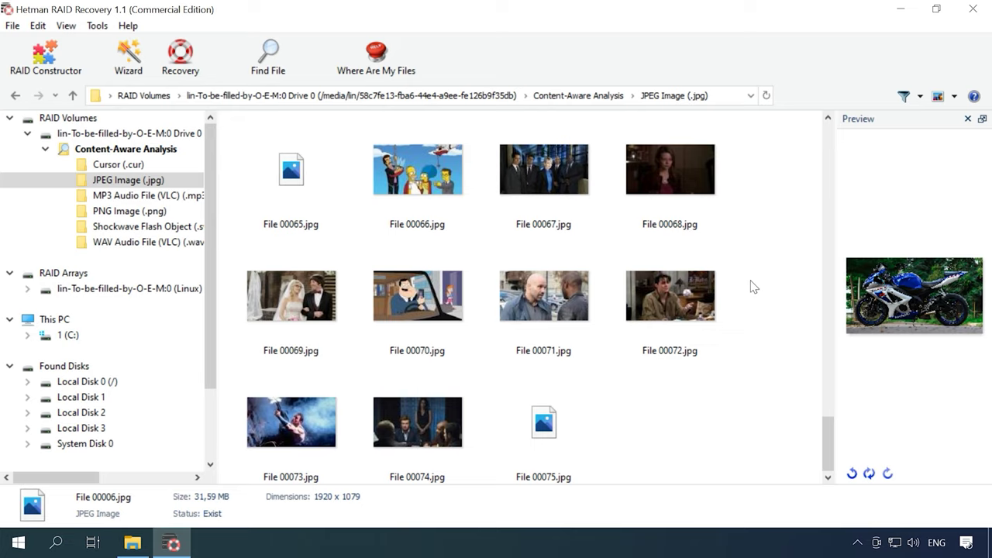
pyautogui.scroll(16, 754, 288)
pyautogui.press('BackSpace')
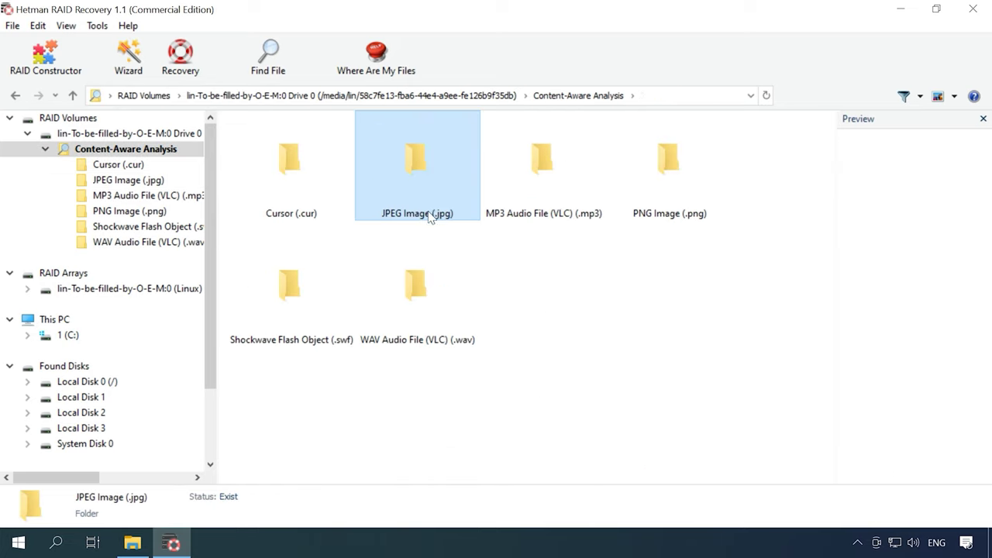
pyautogui.click(180, 70)
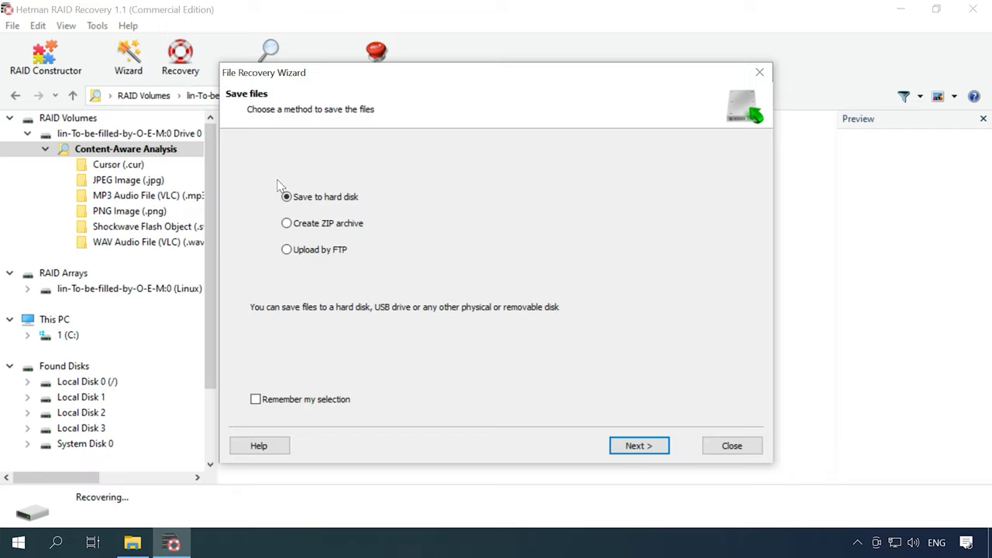
# Keep Save to hard disk and the default path C:\1\, then start the recovery
pyautogui.click(636, 446)
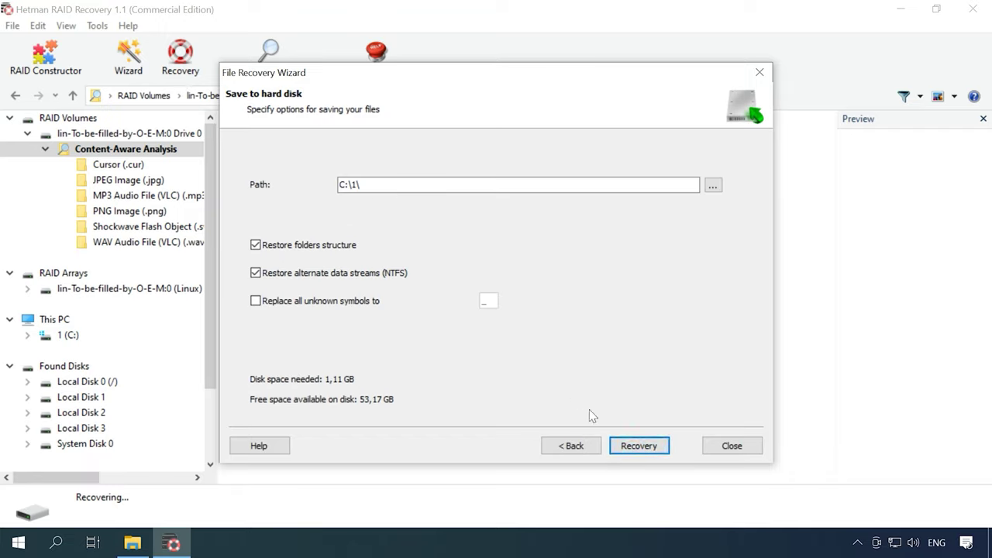
pyautogui.click(637, 449)
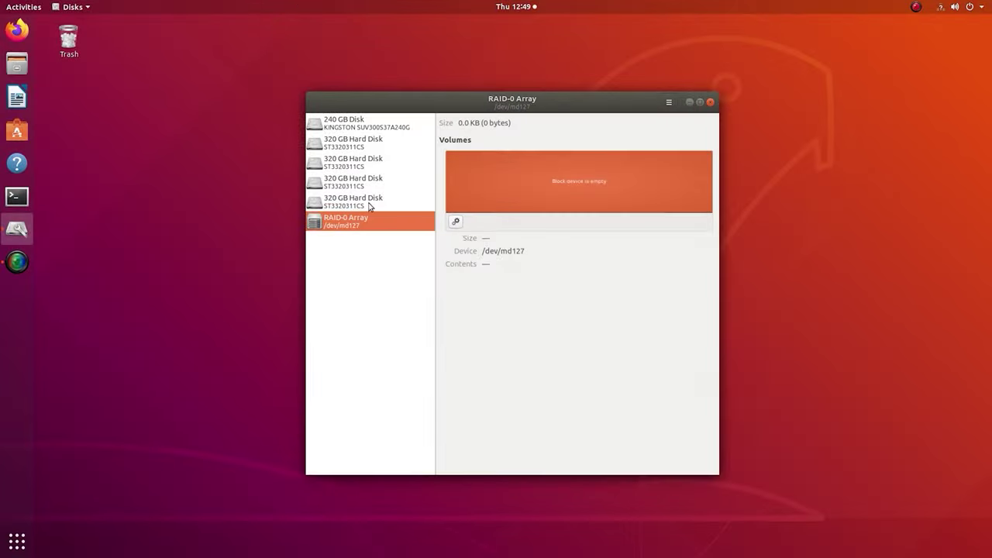
# Inspect the three 320 GB member disks and the RAID-0 array, then view Other Locations in Files
pyautogui.click(364, 180)
pyautogui.click(364, 161)
pyautogui.click(364, 144)
pyautogui.click(360, 222)
pyautogui.click(455, 222)
pyautogui.click(361, 245)
pyautogui.click(17, 63)
pyautogui.click(431, 342)
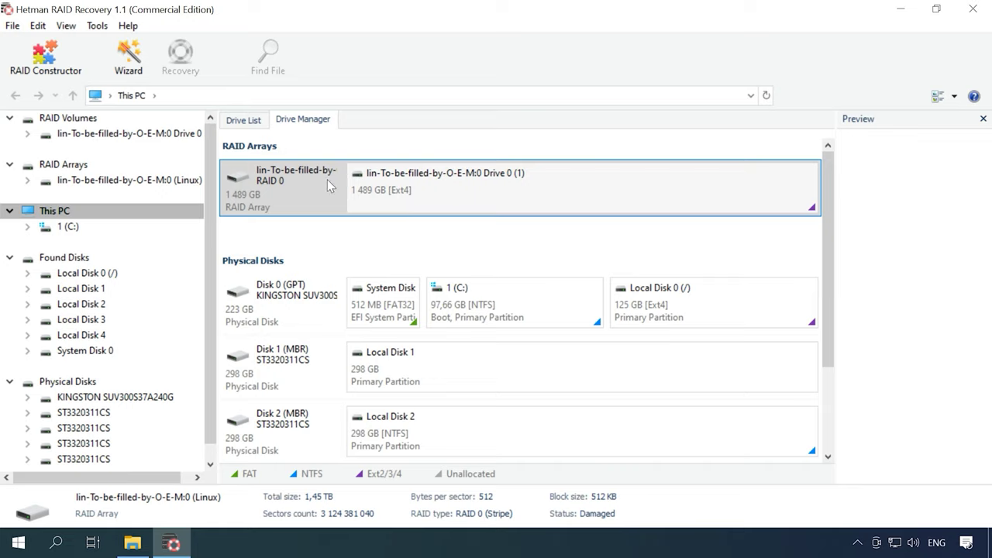
pyautogui.rightClick(326, 201)
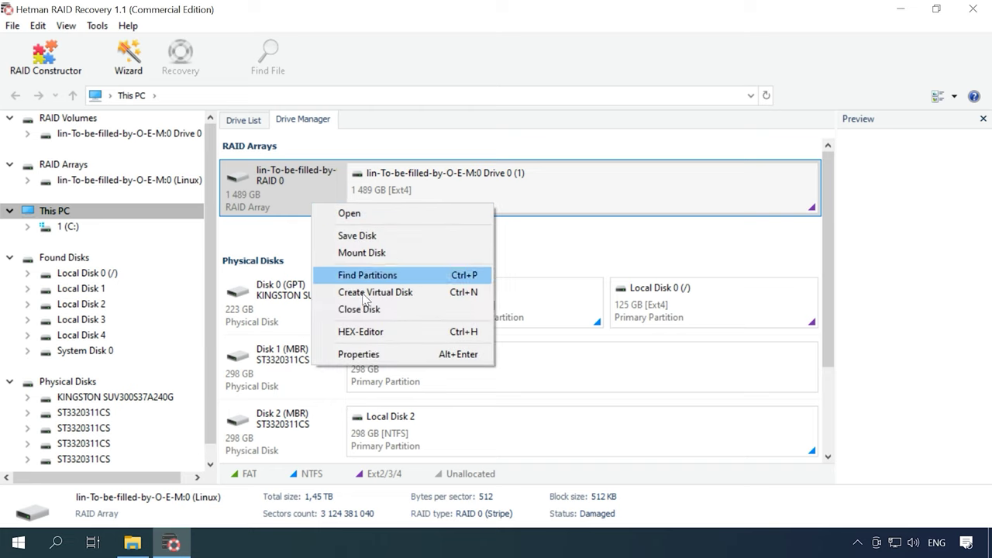
pyautogui.click(365, 355)
pyautogui.click(426, 103)
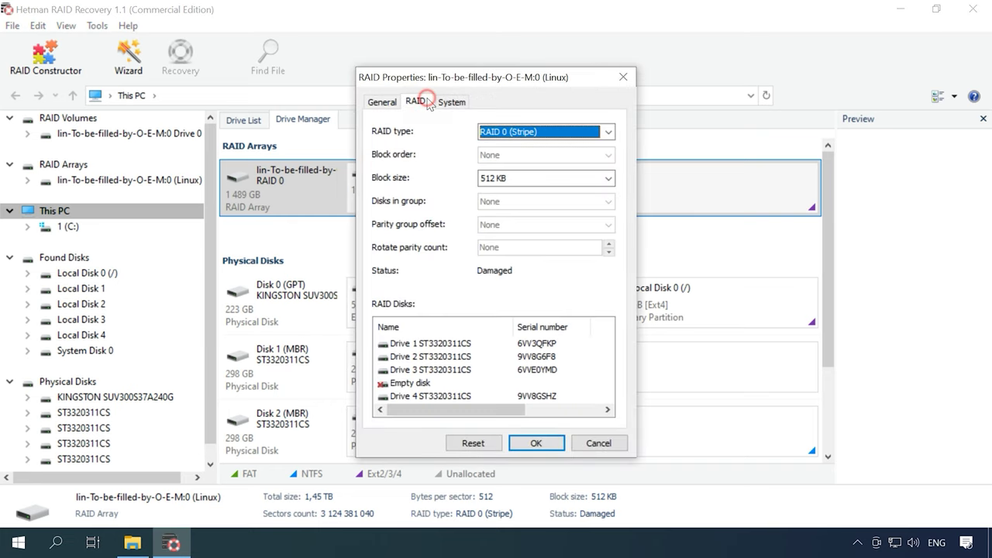
pyautogui.click(414, 386)
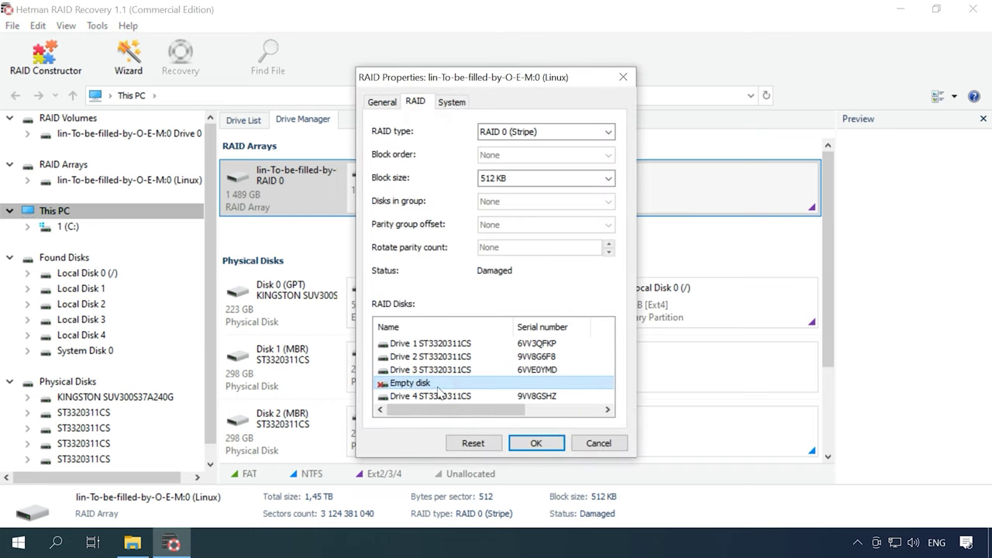
pyautogui.click(580, 445)
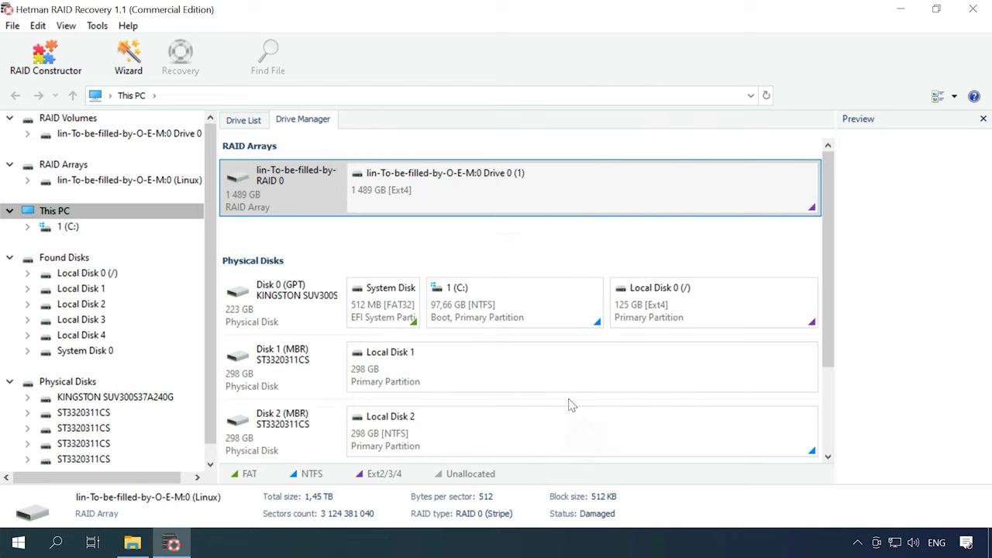
# Open the Drive 0 (1) RAID 0 volume in the recovery wizard and run a fast scan
pyautogui.click(493, 191)
pyautogui.rightClick(493, 191)
pyautogui.click(507, 195)
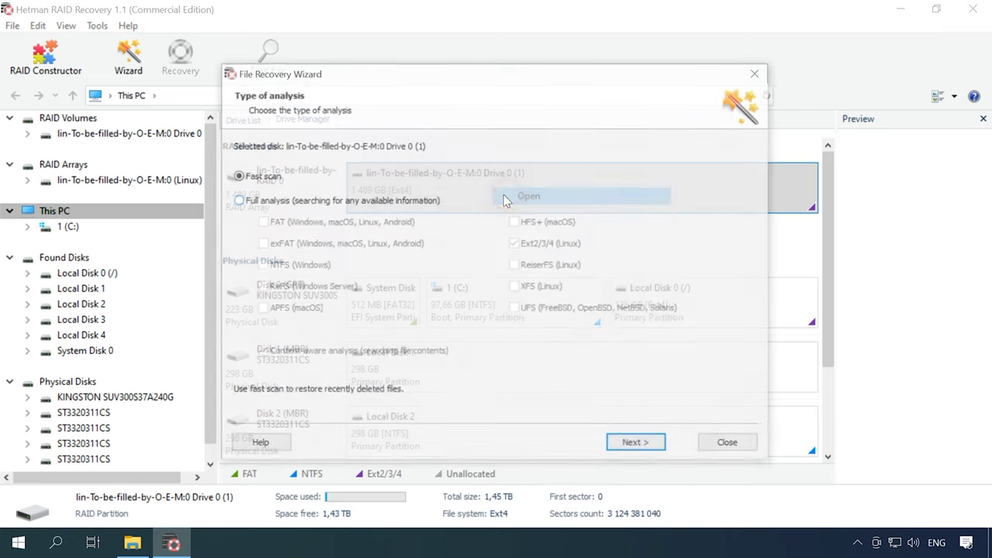
pyautogui.click(639, 448)
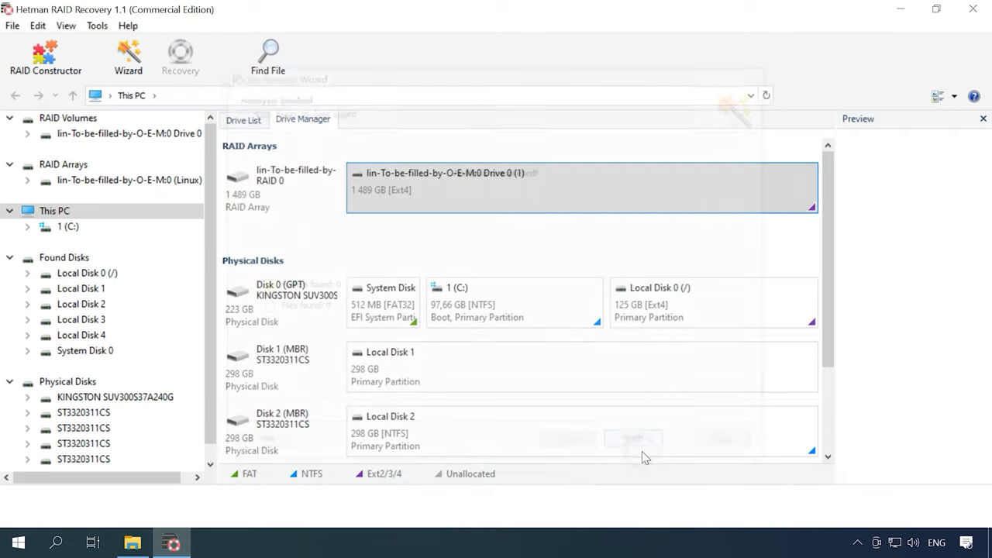
# Re-analyse the volume with Full analysis and open the resulting JPEG Image folder
pyautogui.click(71, 96)
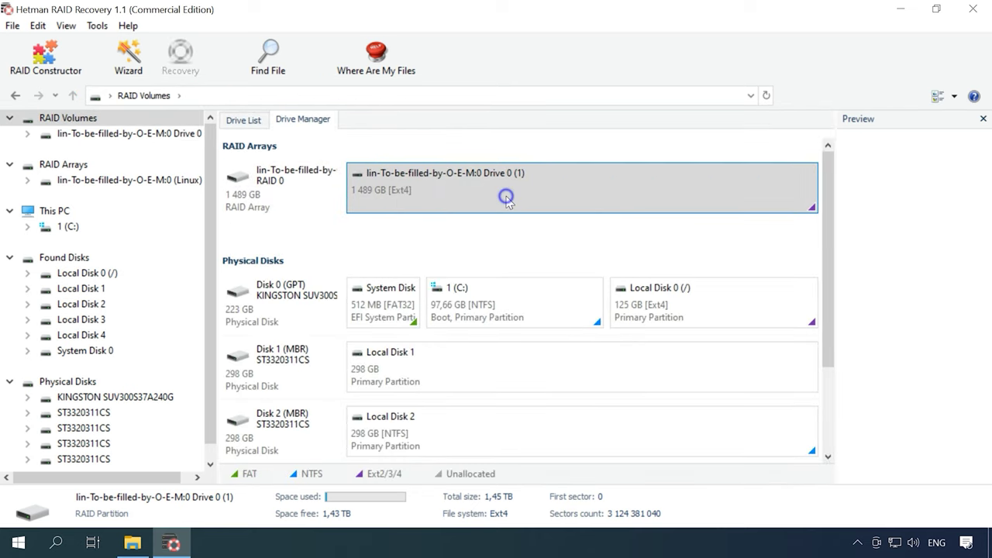
pyautogui.rightClick(506, 196)
pyautogui.click(570, 232)
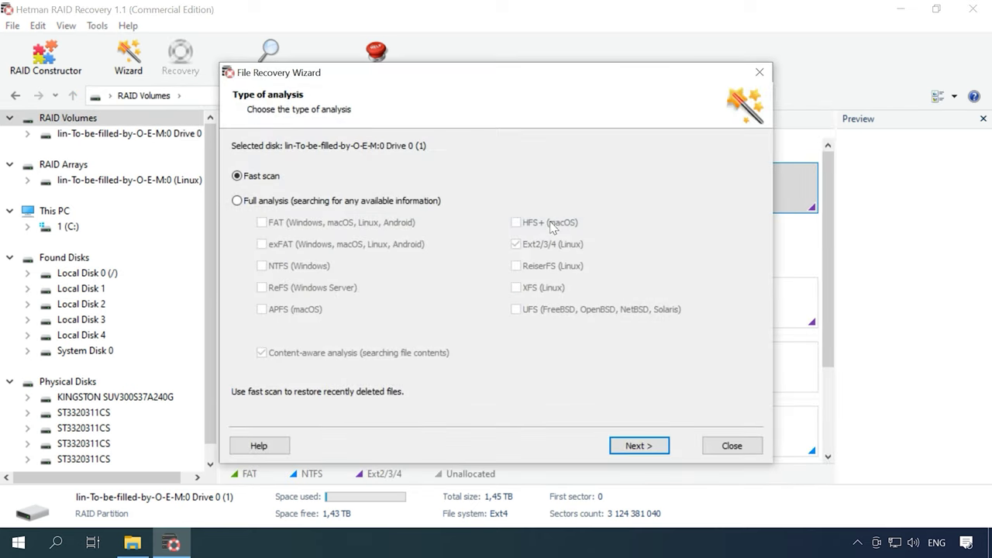
pyautogui.click(285, 201)
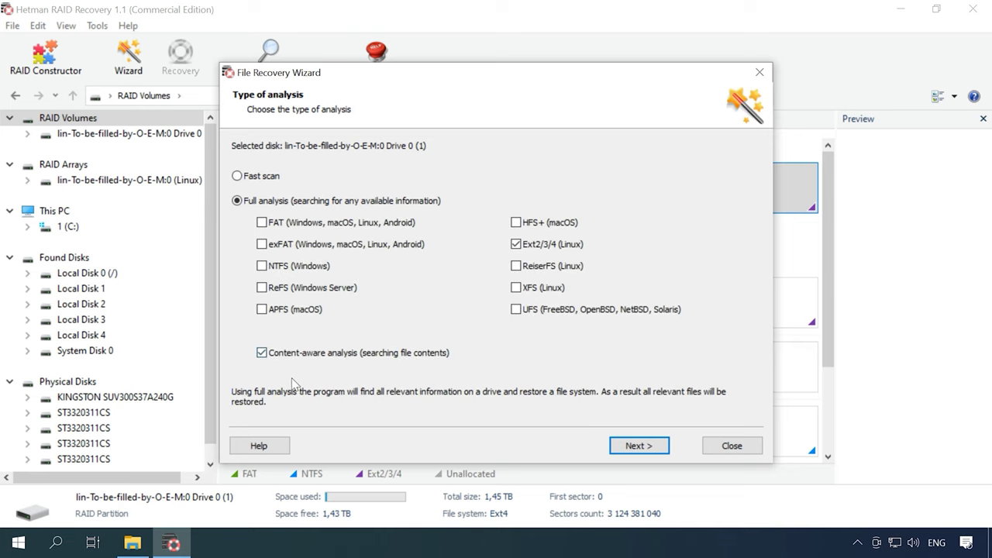
pyautogui.click(651, 453)
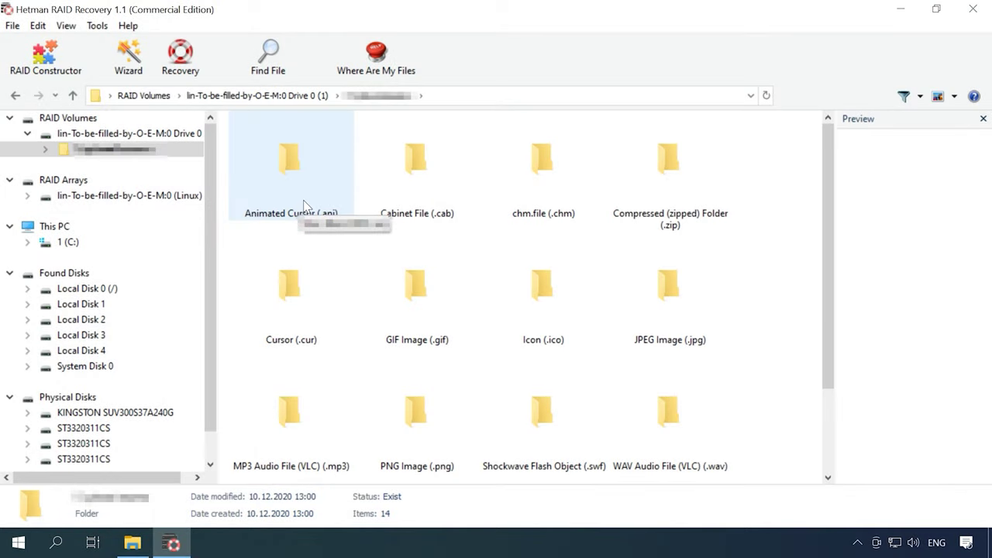
pyautogui.doubleClick(692, 324)
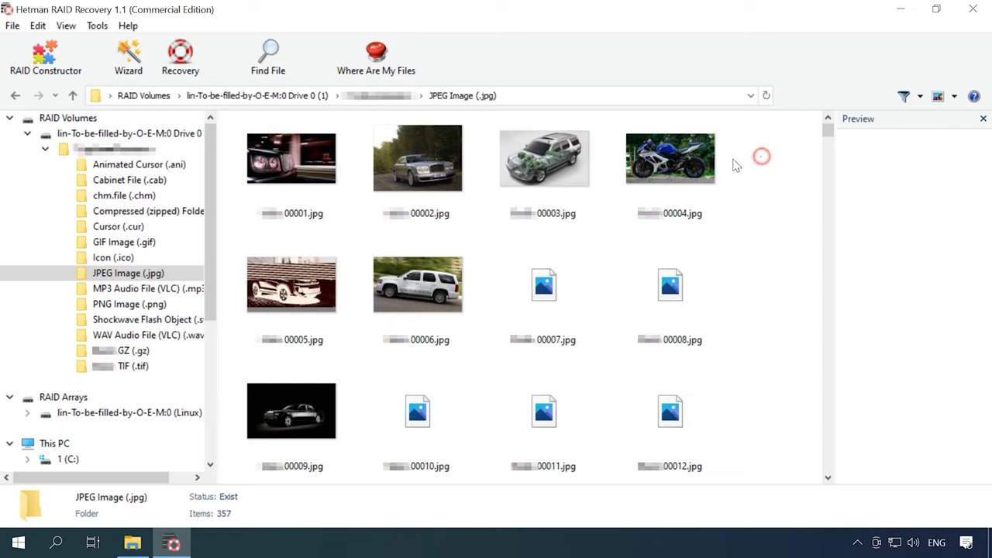
# Drag-select the first four recovered JPEG images, starting with 00001.jpg
pyautogui.moveTo(736, 165); pyautogui.dragTo(252, 178)
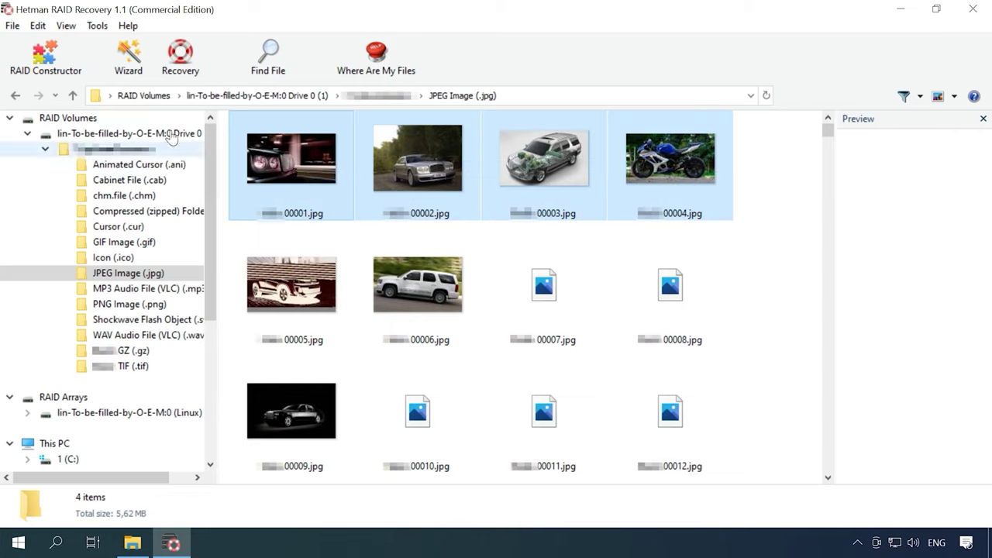
# Recover the four selected JPEG images (5,62 MB) to C:\1\ on the hard disk
pyautogui.click(182, 78)
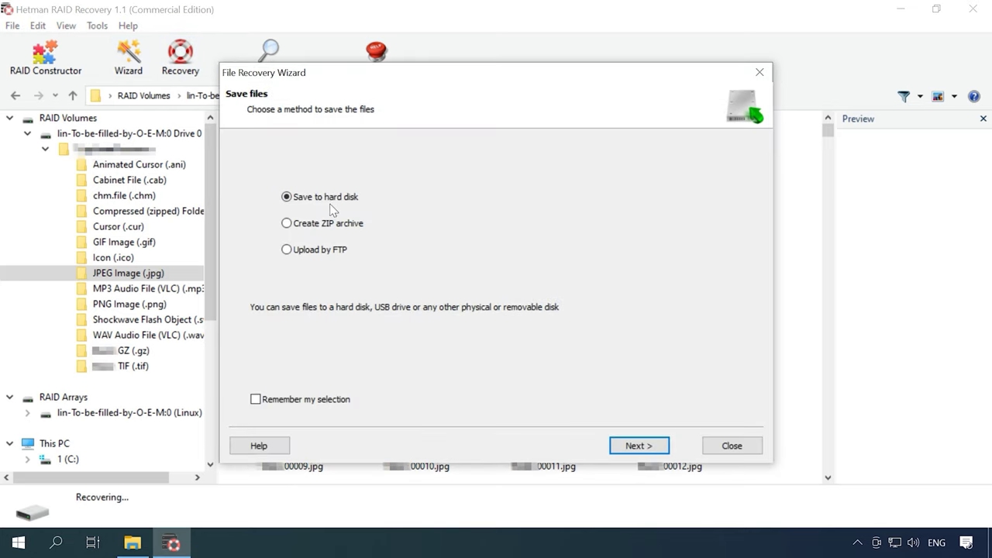
pyautogui.click(638, 446)
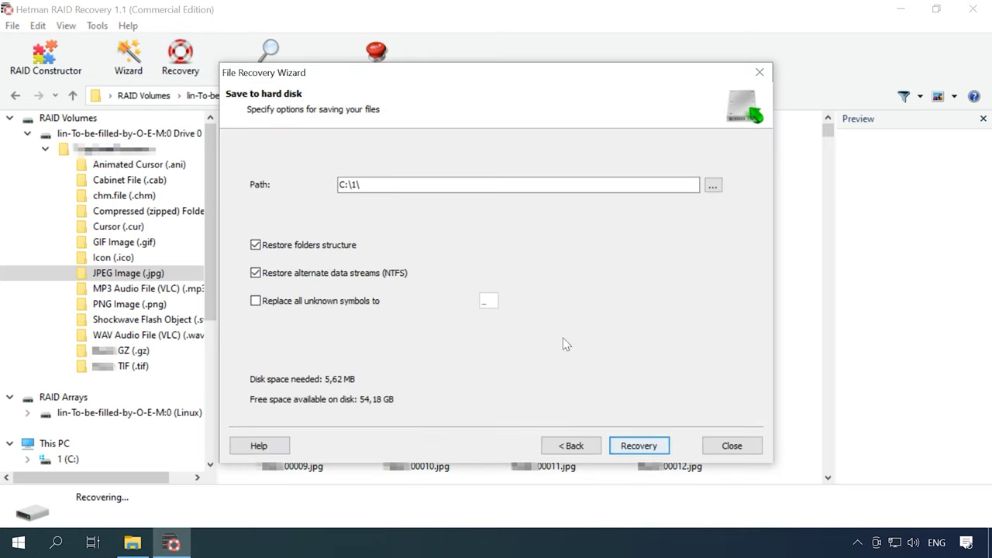
pyautogui.click(631, 445)
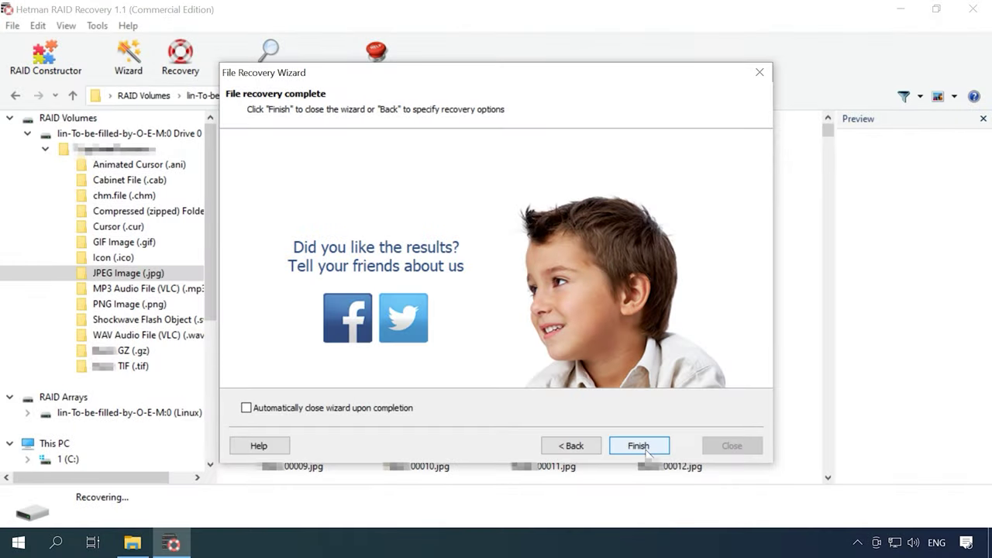